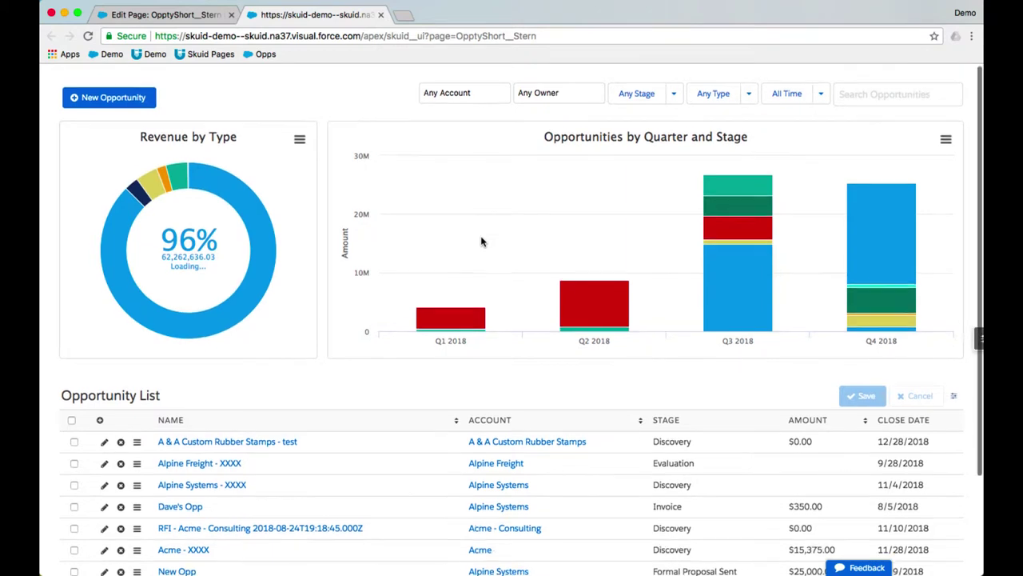
Step: Close the live preview and return to the page composer
scroll(482, 242, "down", 3)
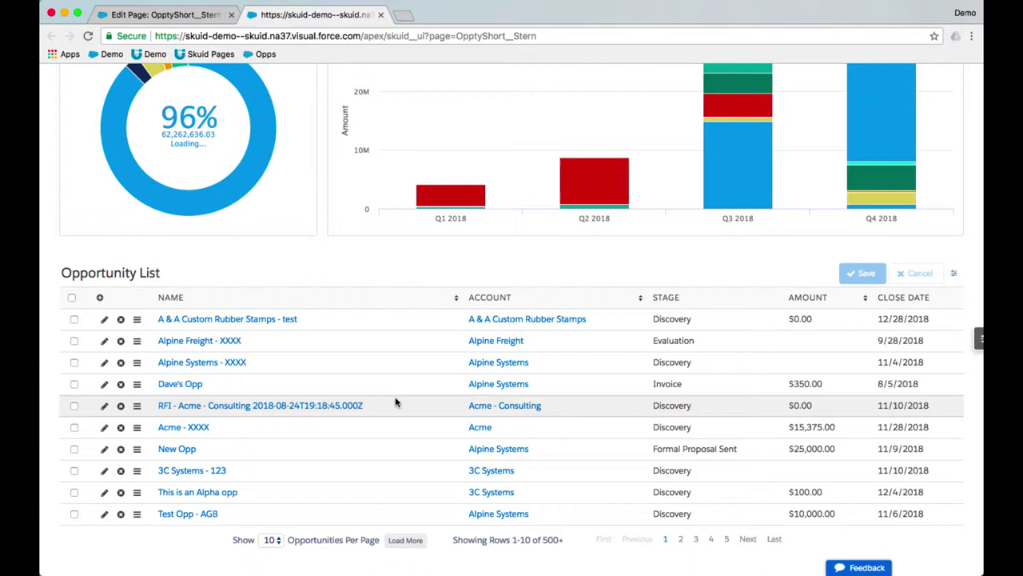
scroll(395, 403, "up", 3)
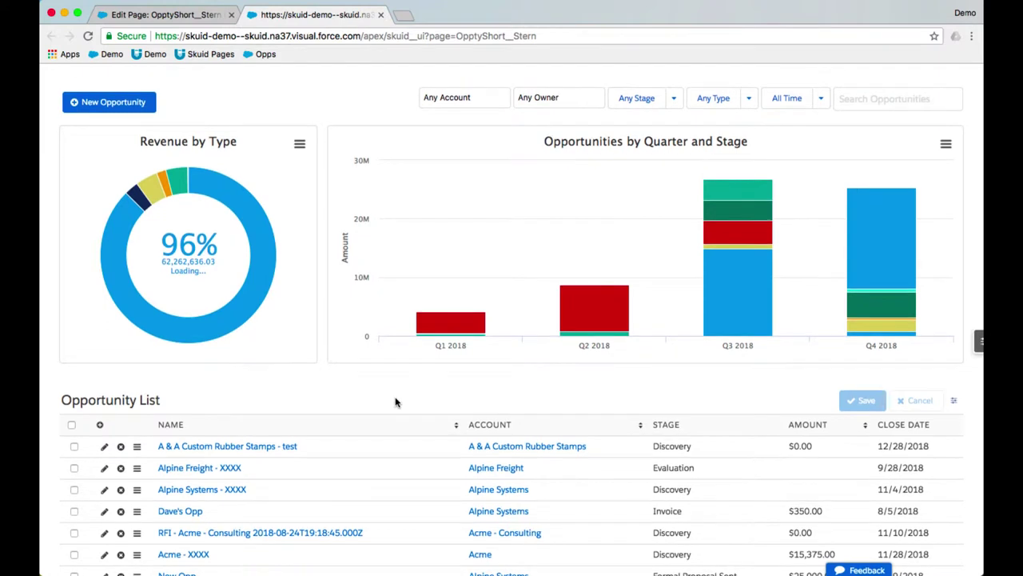
left_click(382, 16)
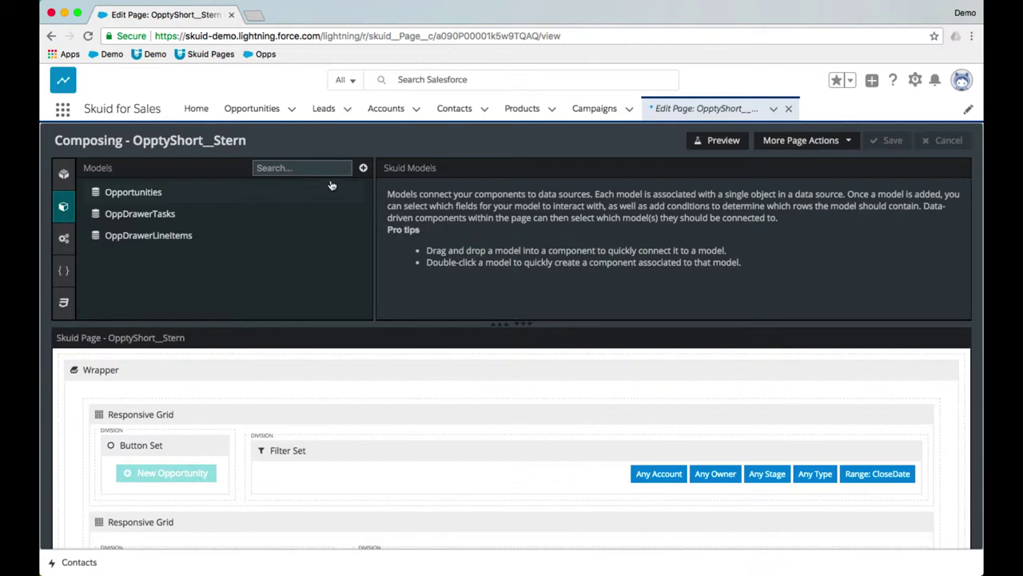
Step: Add a new model and rename it OppDrawerContacts
left_click(364, 170)
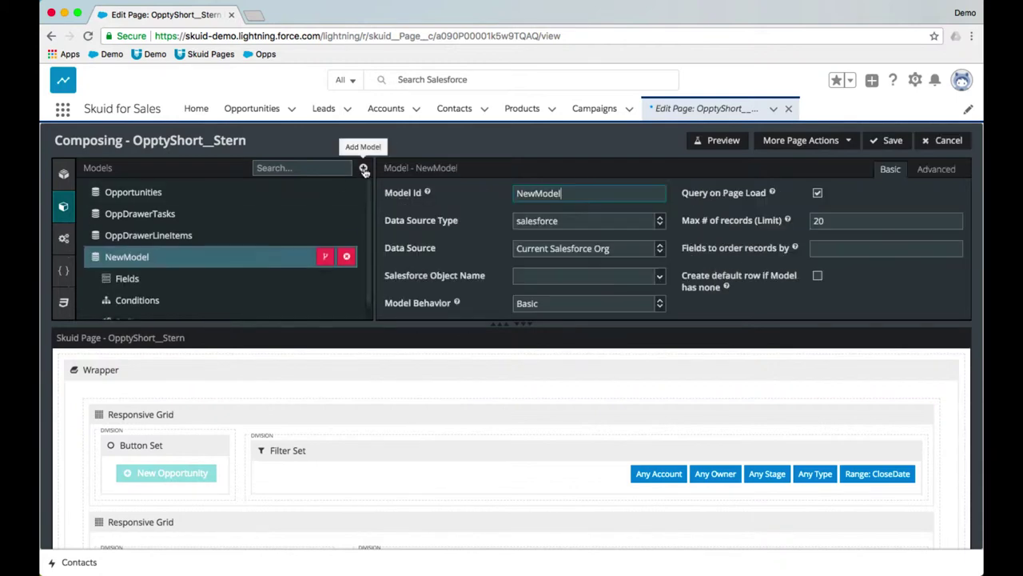
double_click(538, 192)
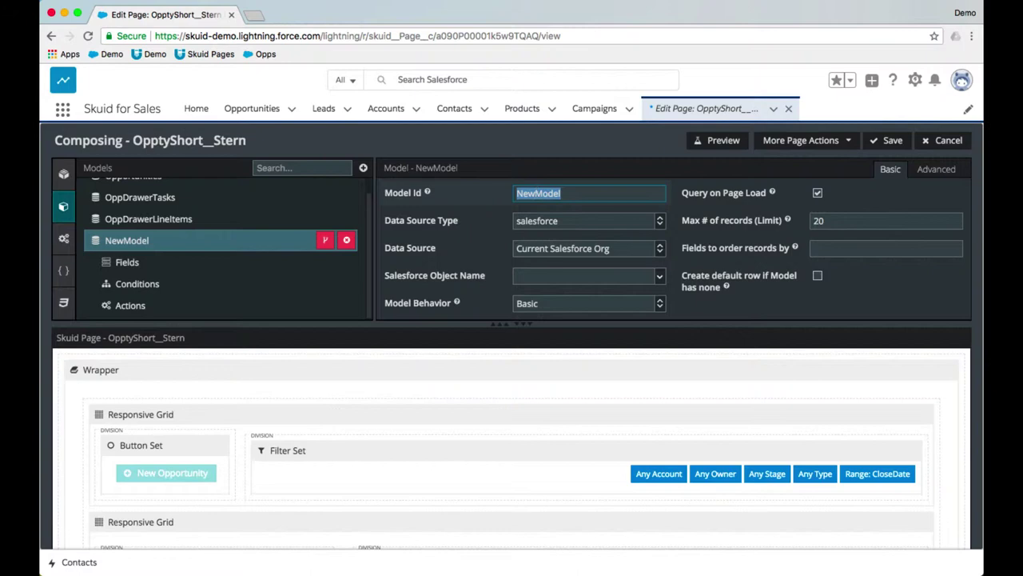
type("OPp")
key("BackSpace")
key("BackSpace")
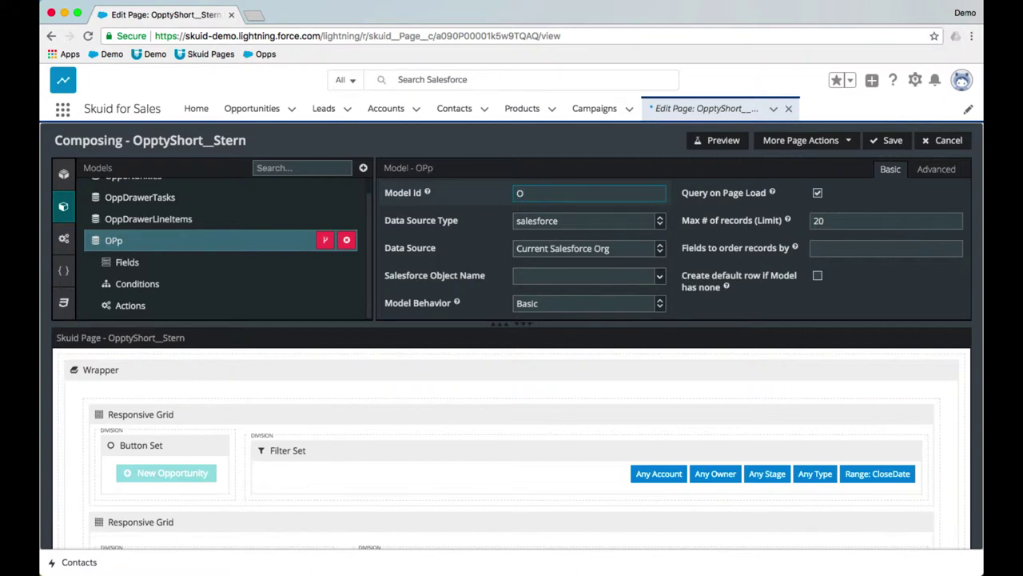
type("ppDrawer")
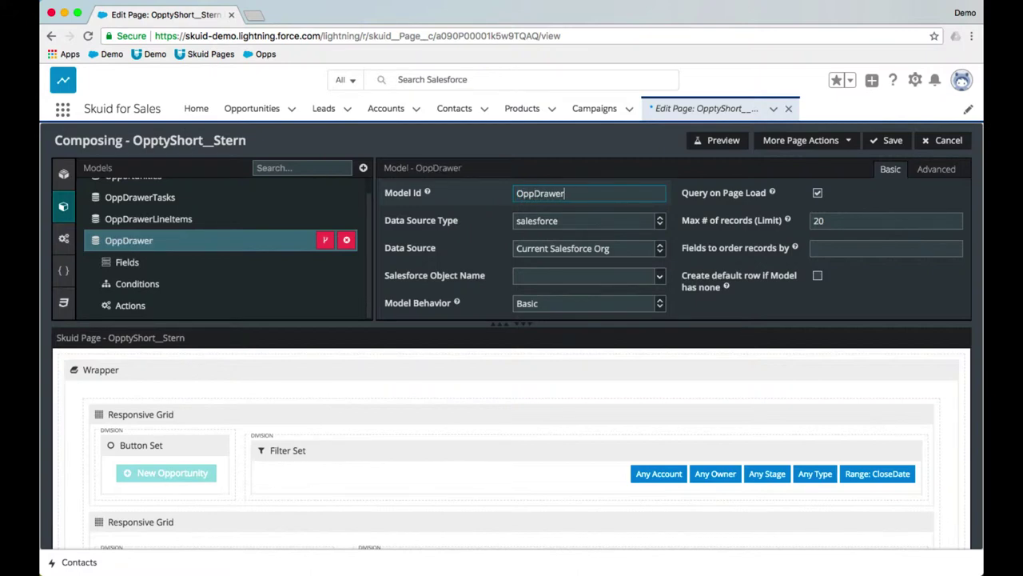
type("Contacts")
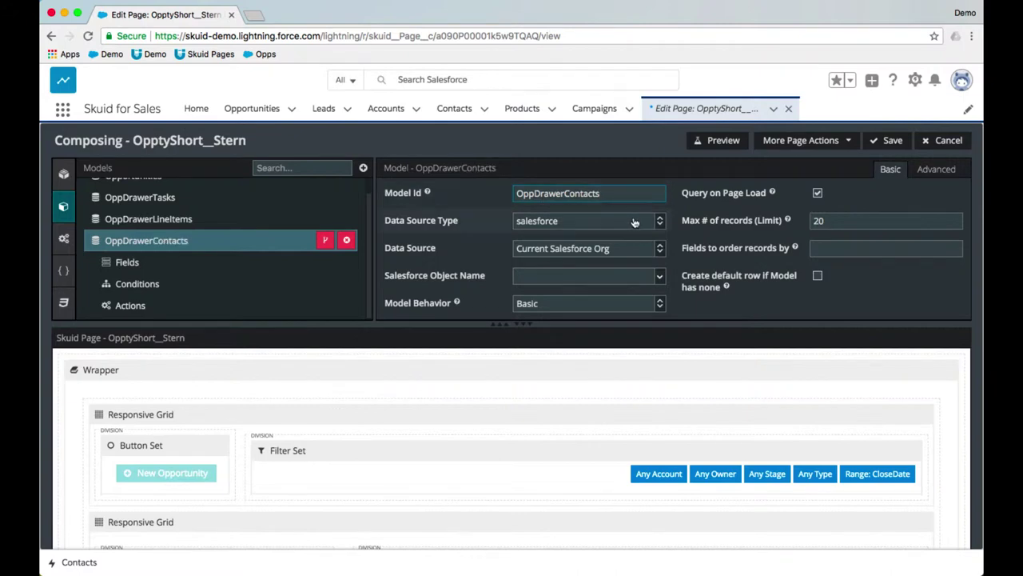
Step: Keep the salesforce data source and base the model on the OpportunityContactRole object
left_click(634, 221)
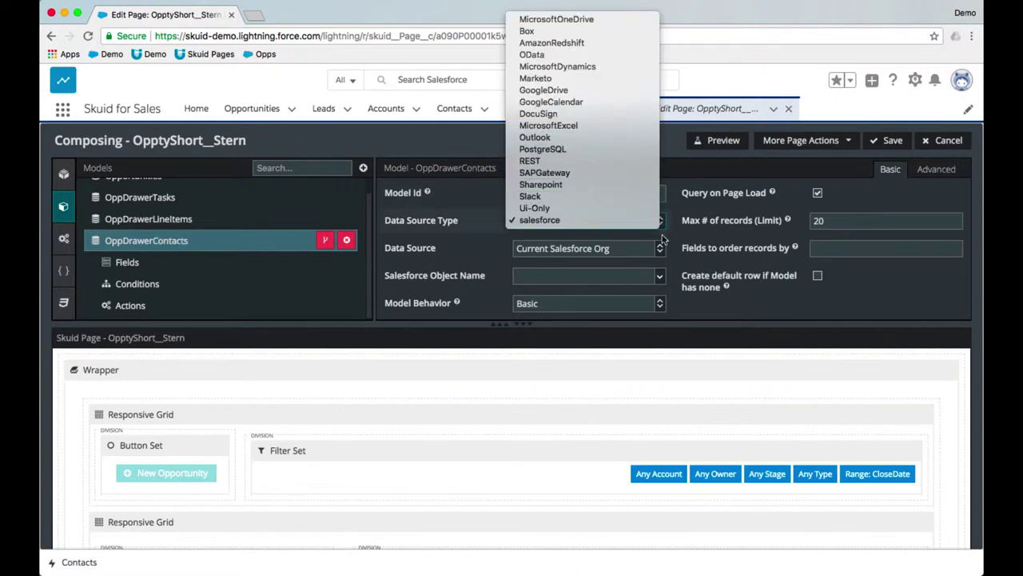
left_click(600, 276)
left_click(601, 280)
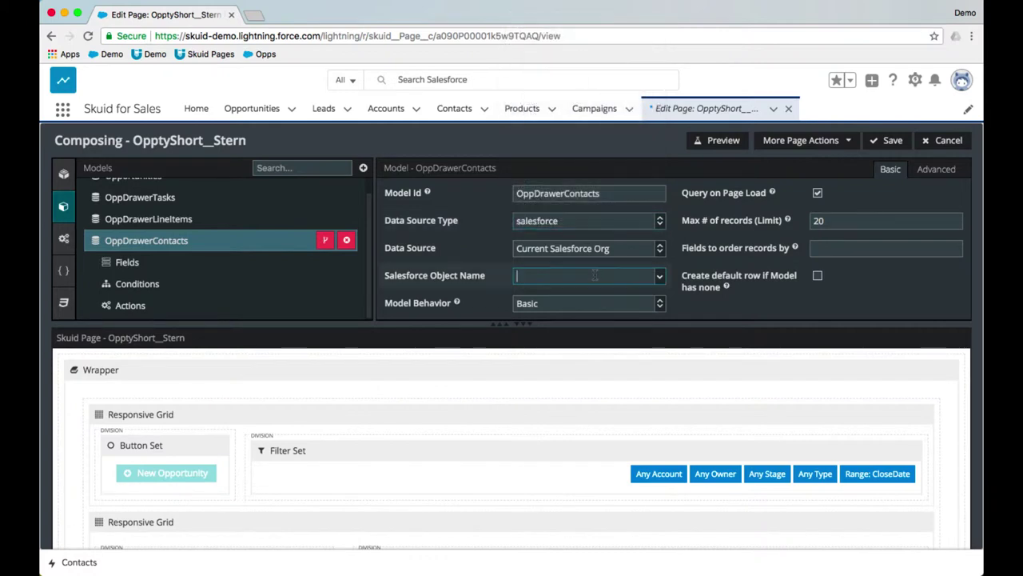
type("contactrole")
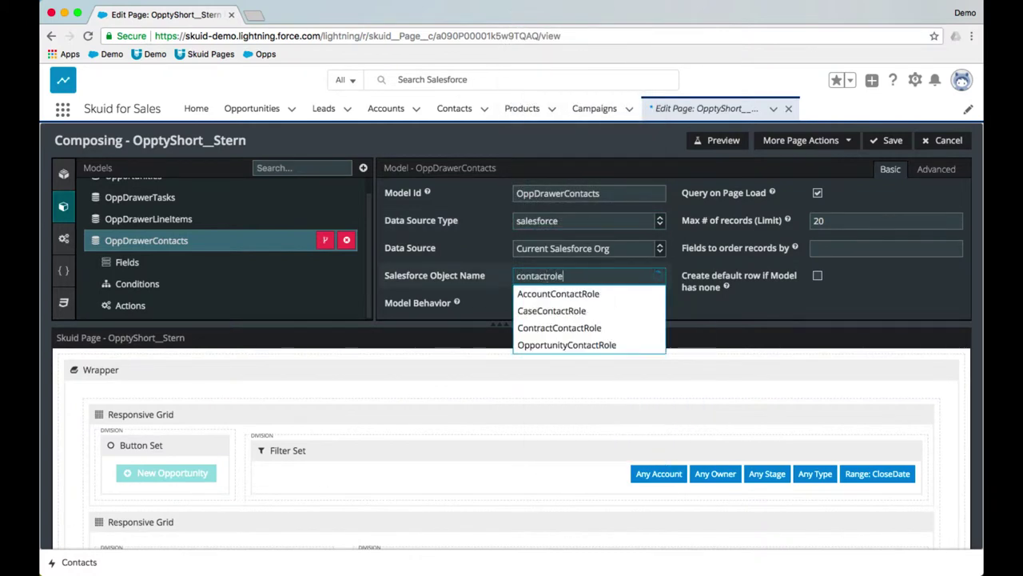
left_click(577, 350)
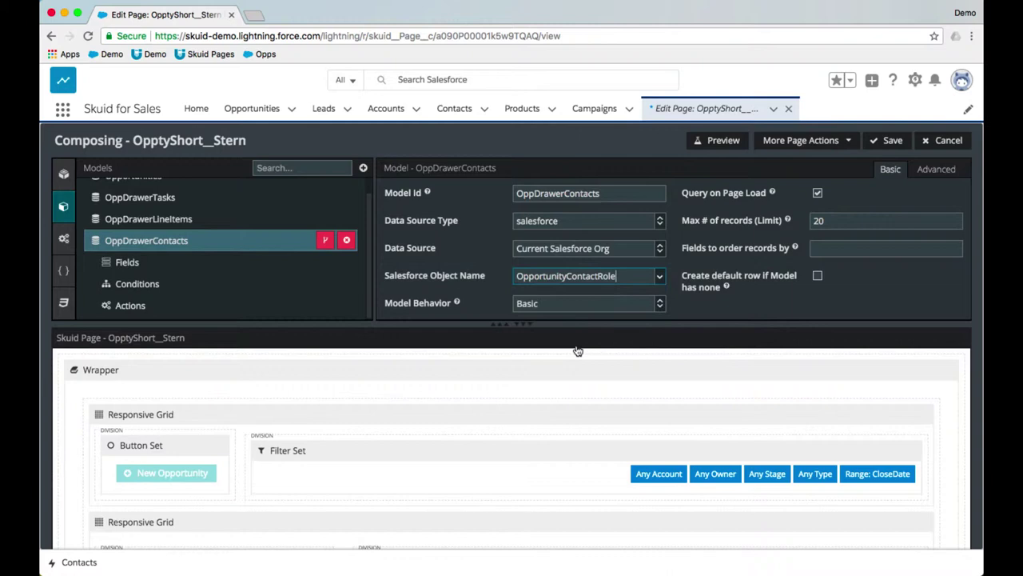
Step: Turn off Query on Page Load and add the Contact ID field to the model
left_click(818, 194)
left_click(152, 266)
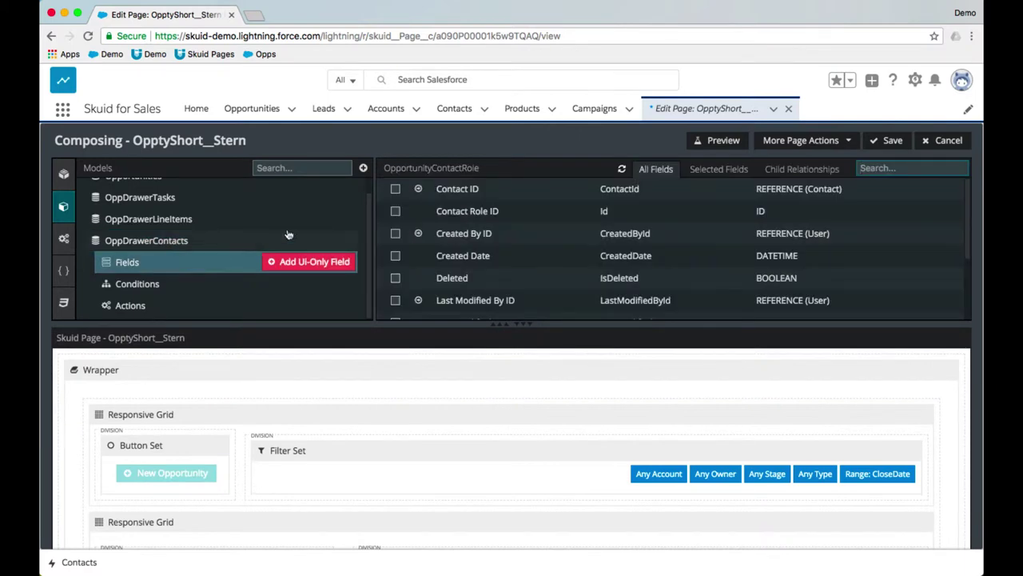
left_click(395, 190)
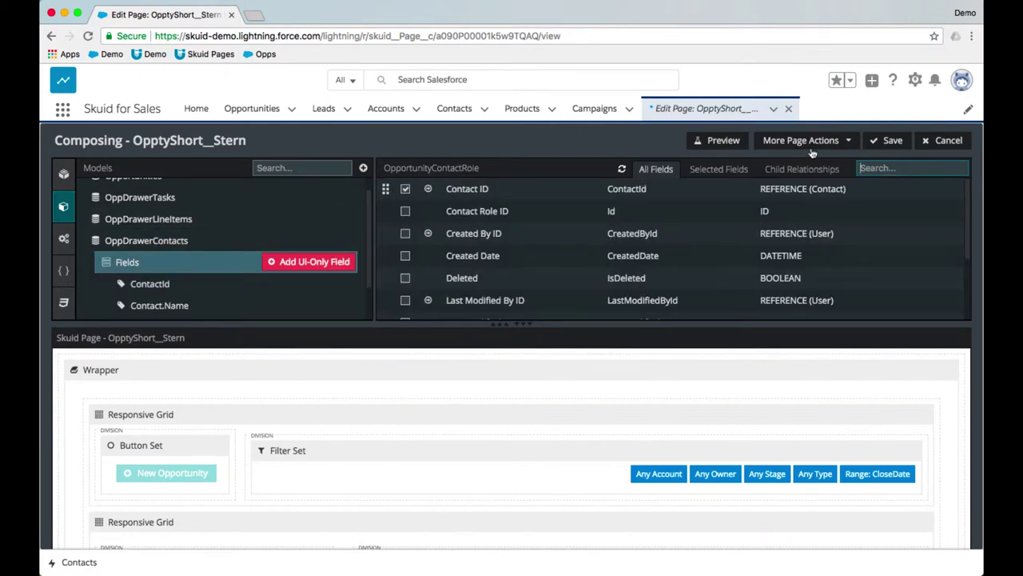
Step: Search for and add the Role, Primary and Opportunity ID fields
type("role")
key("super+a")
type("primar")
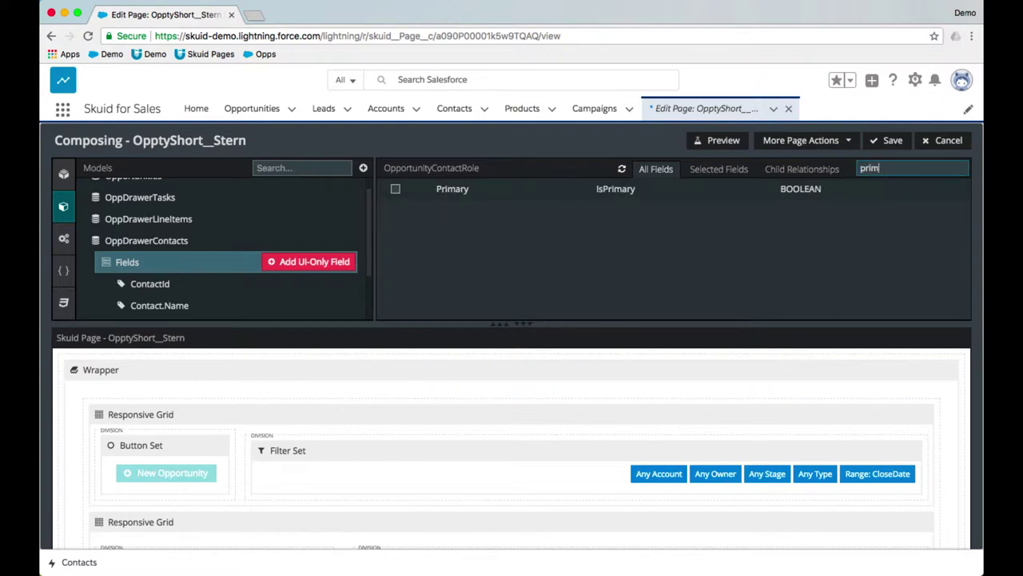
left_click(395, 189)
key("super+a")
type("oppoo")
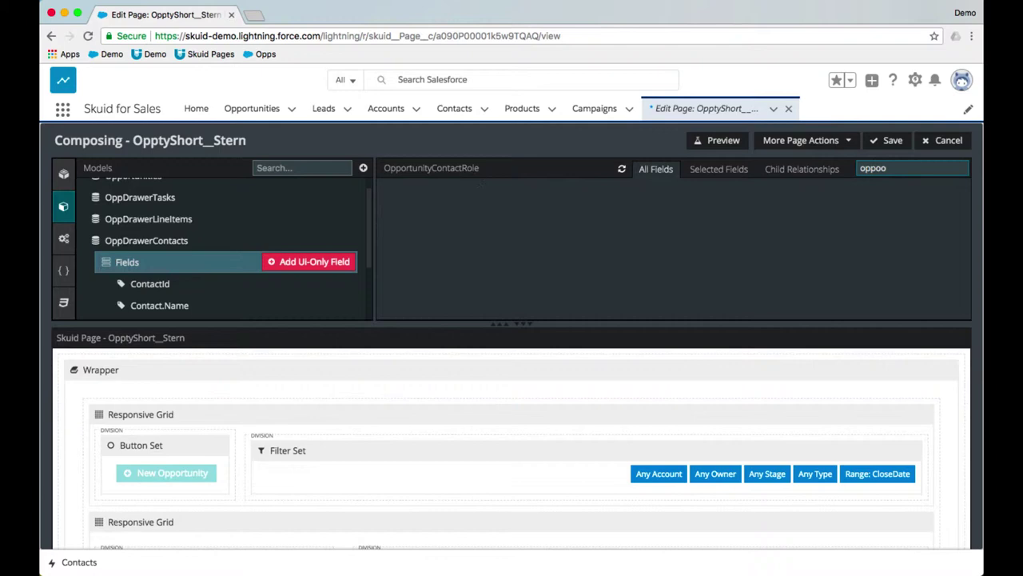
left_click(395, 188)
key("super+a")
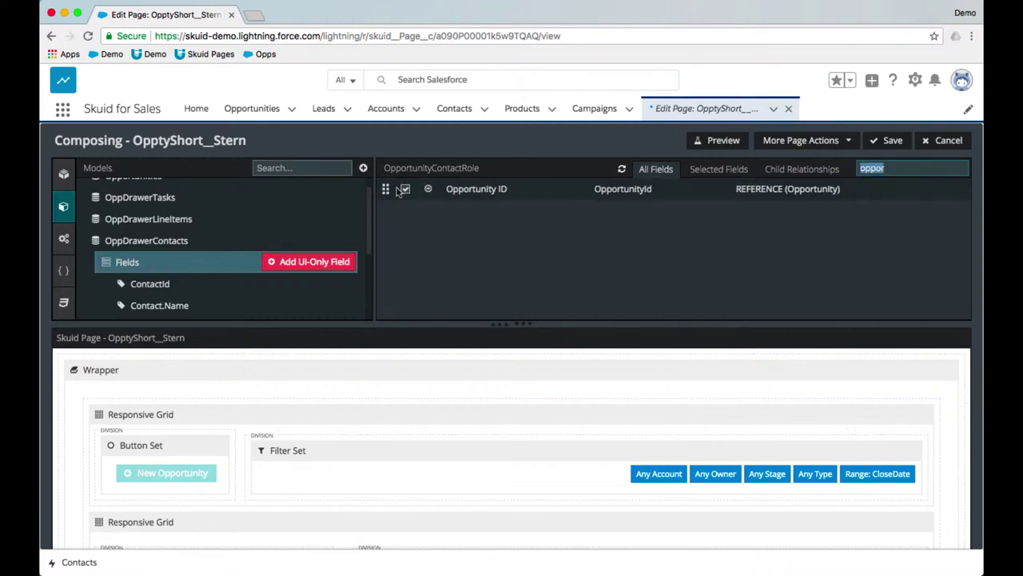
scroll(176, 246, "down", 5)
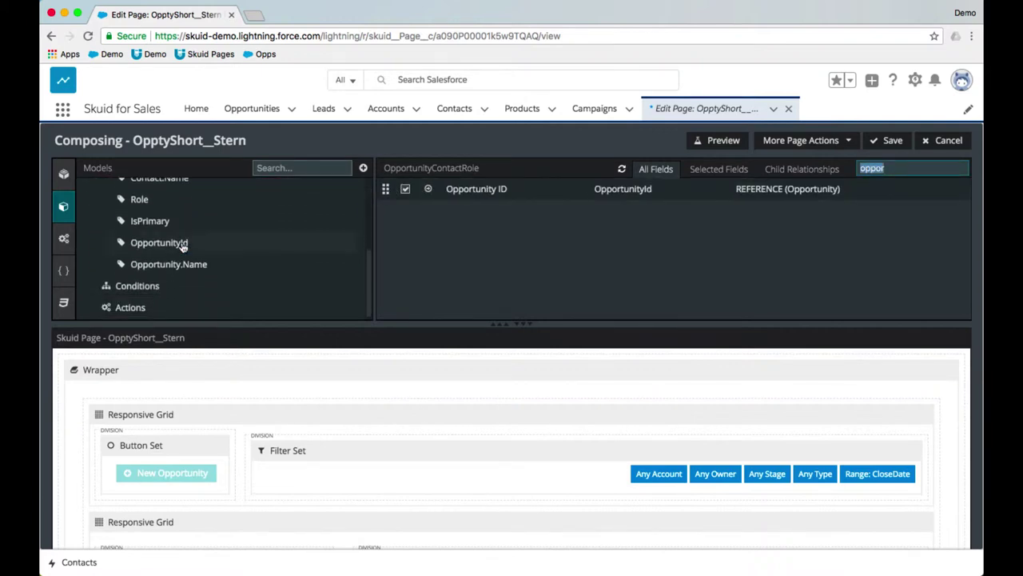
Step: Add a model condition that filters on Opportunity ID
left_click(155, 284)
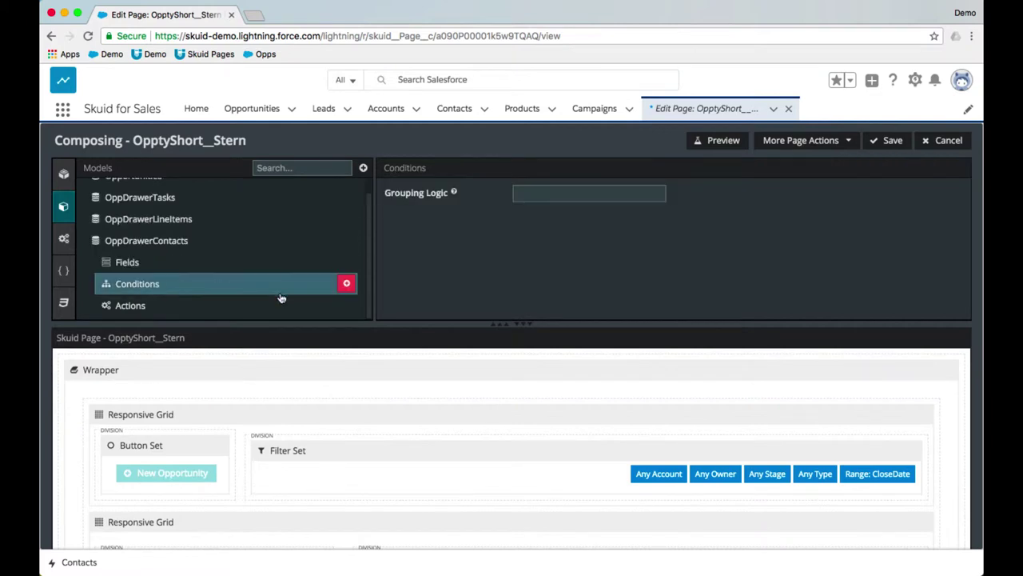
left_click(345, 286)
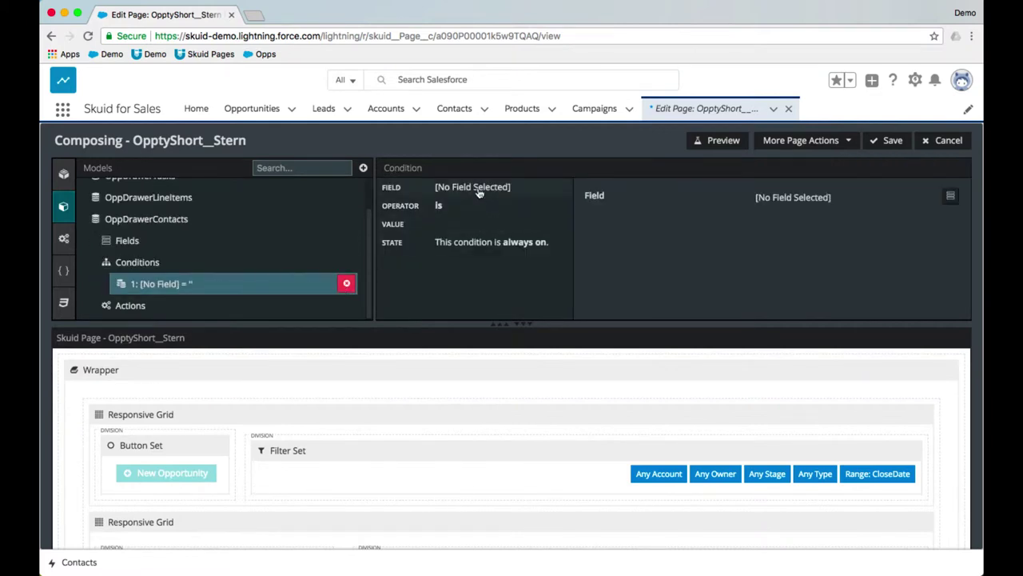
left_click(951, 196)
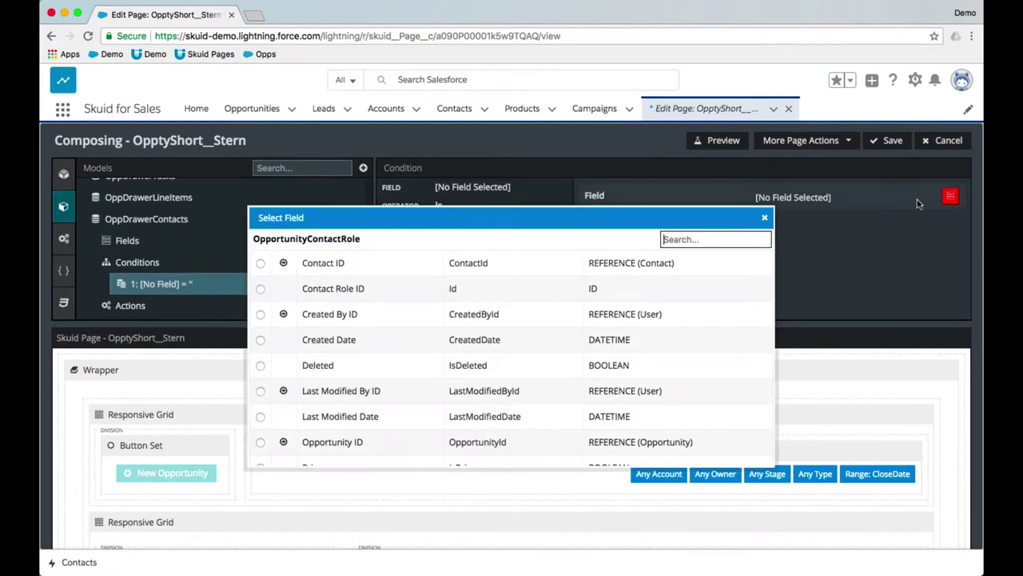
left_click(677, 242)
type("oppor")
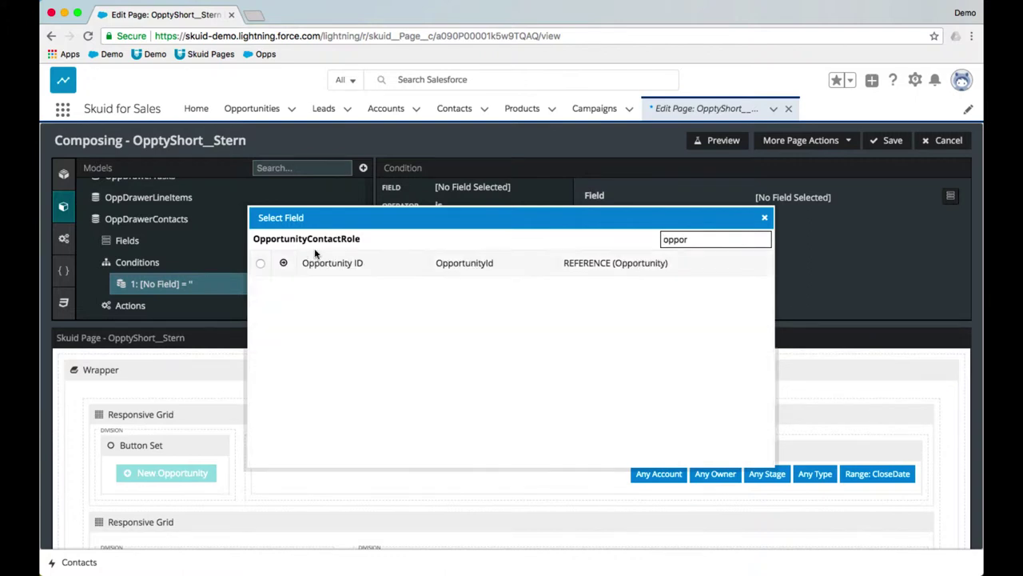
left_click(260, 263)
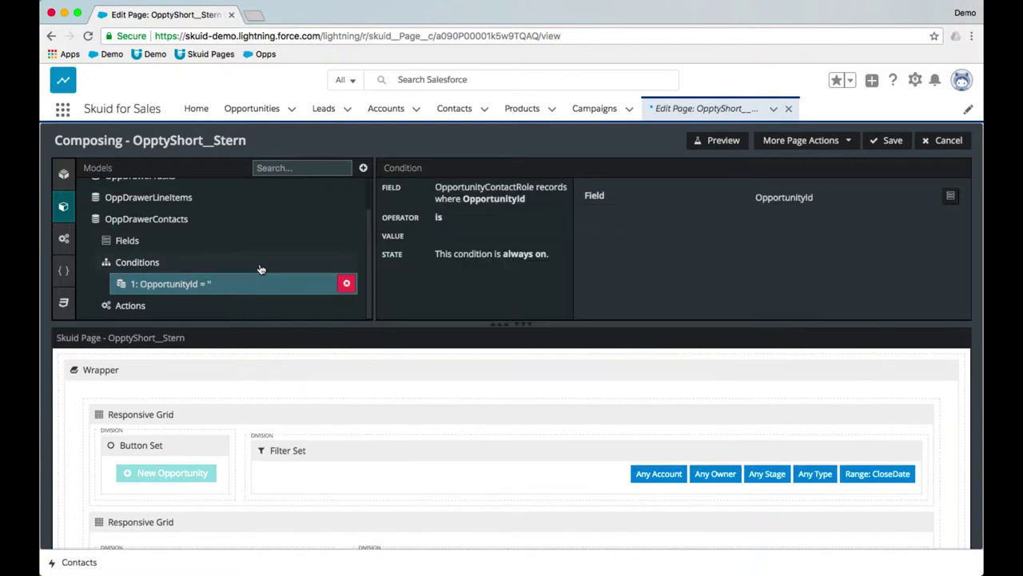
Step: Set the condition state to Filterable Default Off and save the page
left_click(485, 222)
left_click(493, 245)
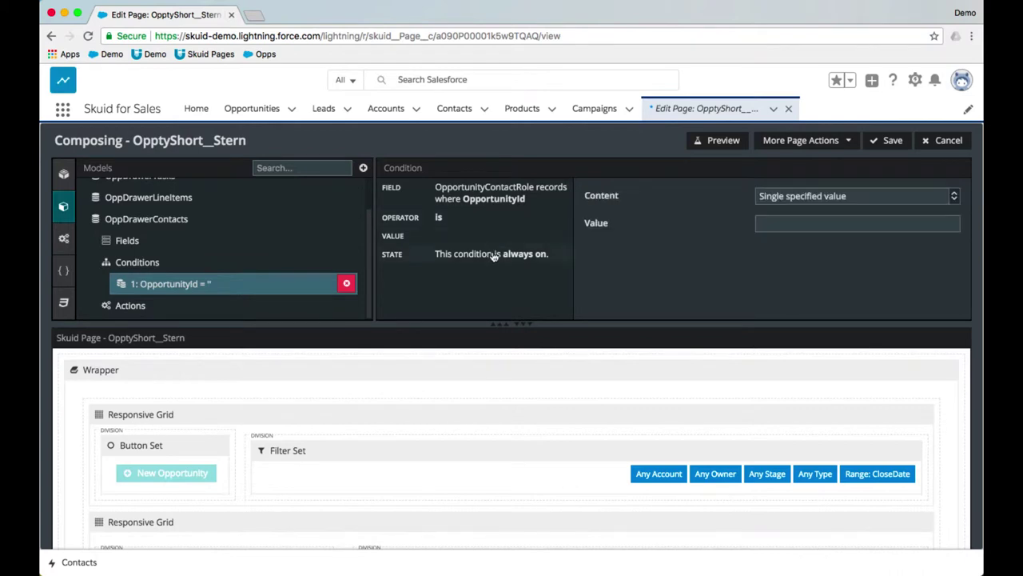
left_click(493, 254)
left_click(807, 199)
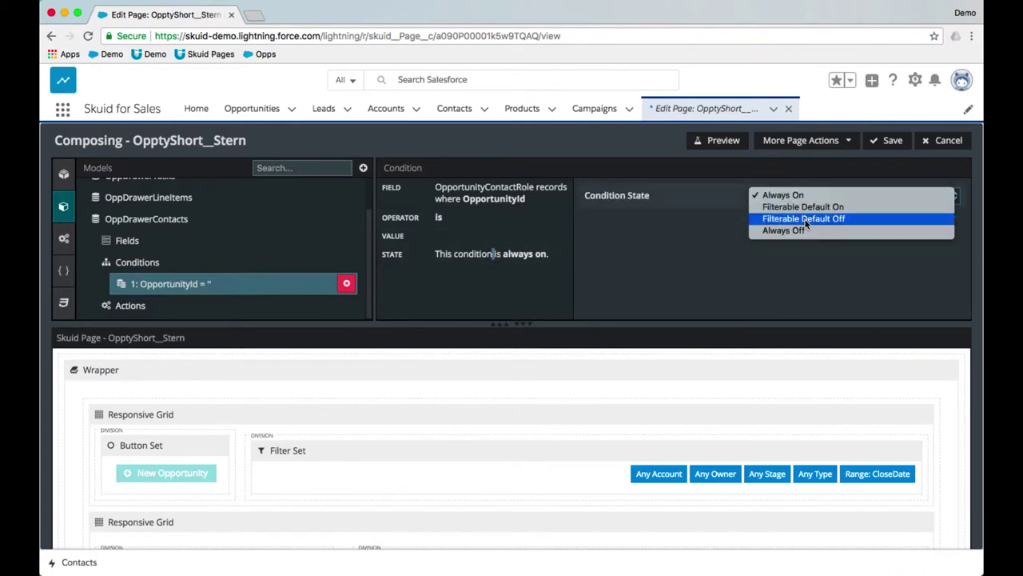
left_click(804, 219)
left_click(889, 141)
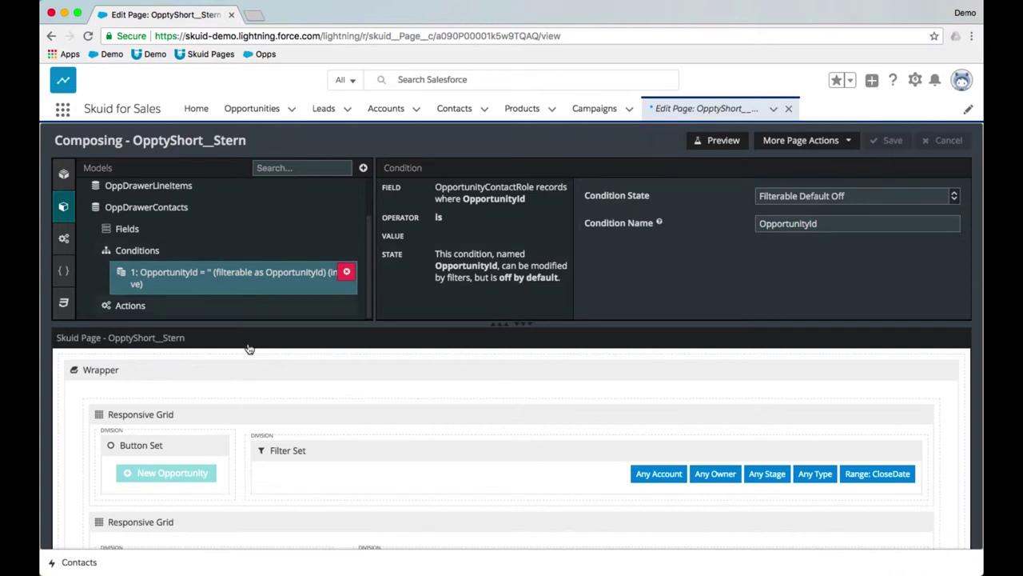
Step: Show the Open detail drawer row action's steps in a widened properties panel
scroll(289, 386, "down", 5)
scroll(289, 386, "down", 8)
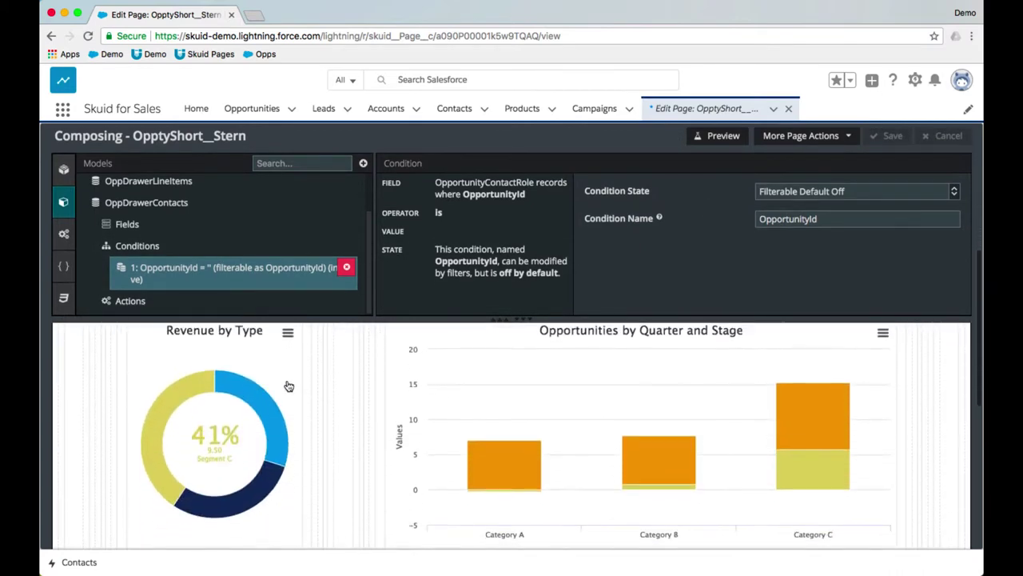
scroll(288, 387, "down", 3)
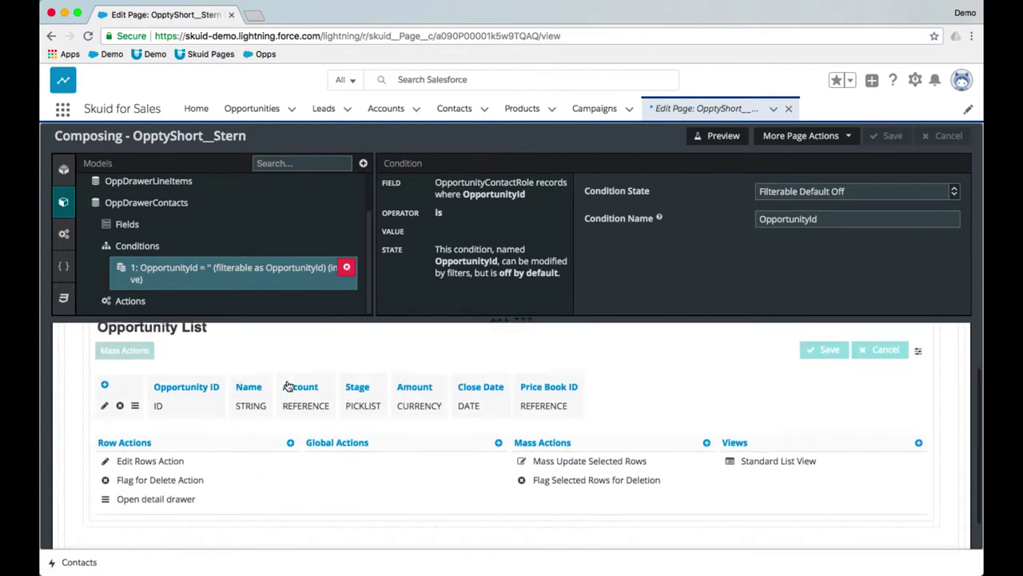
scroll(289, 386, "down", 1)
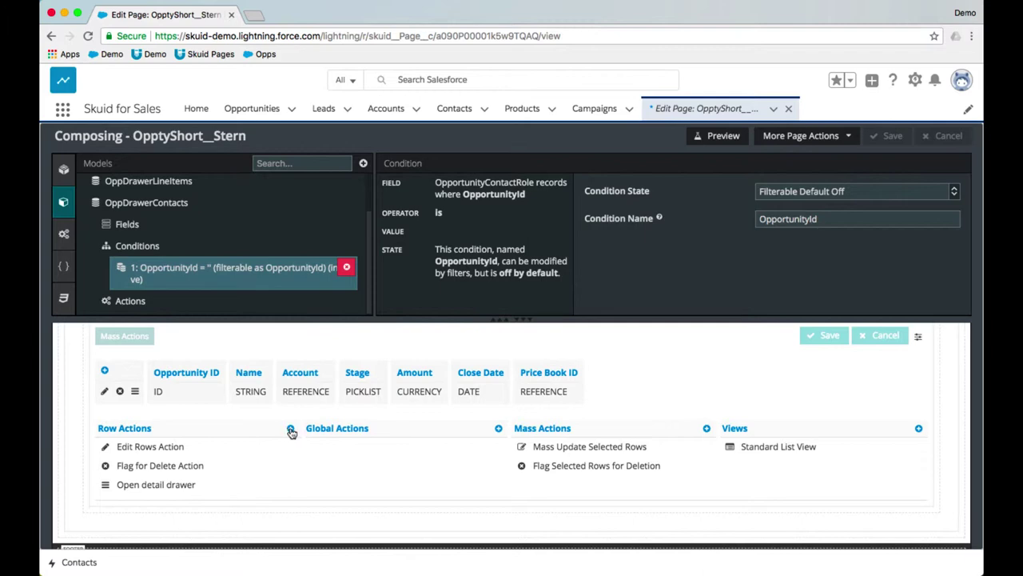
left_click(154, 488)
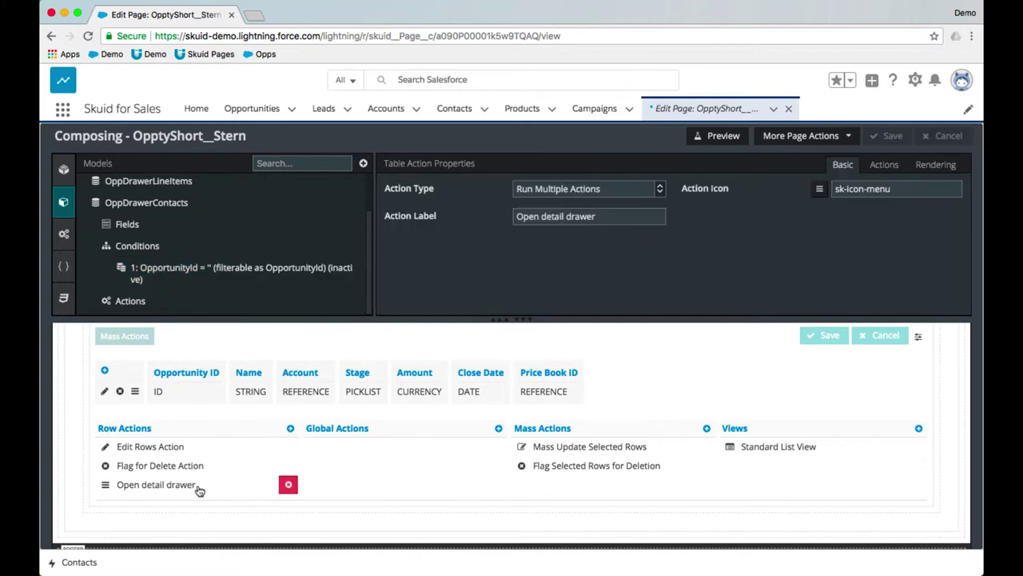
left_click(883, 165)
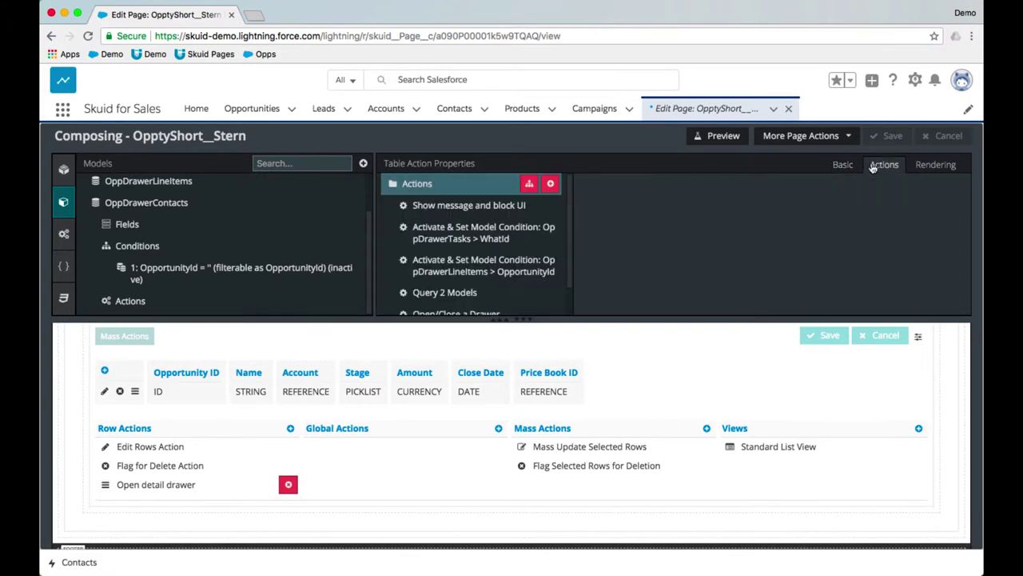
left_click(524, 321)
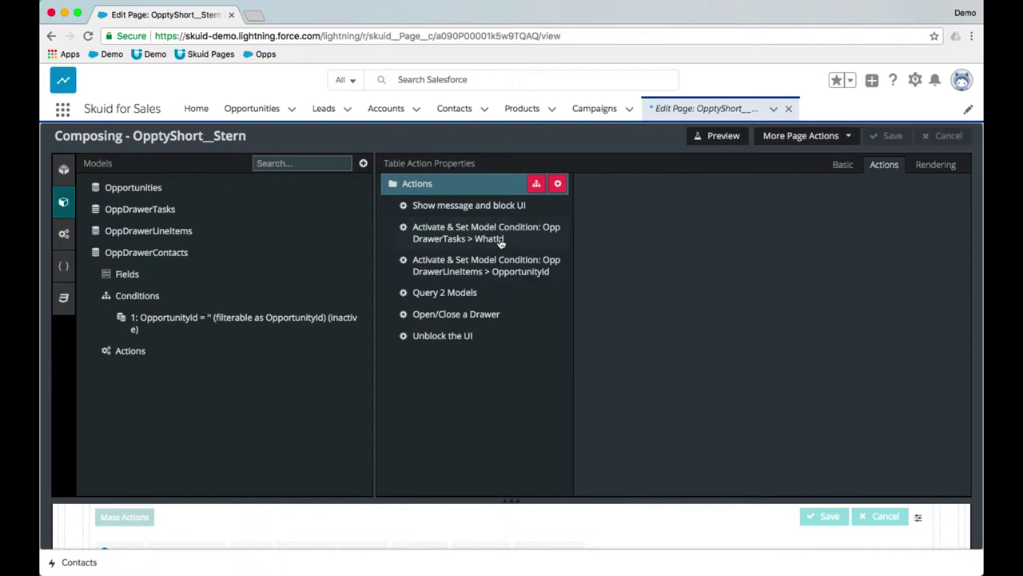
Step: Add a new action step and move it below the second condition step
left_click(559, 184)
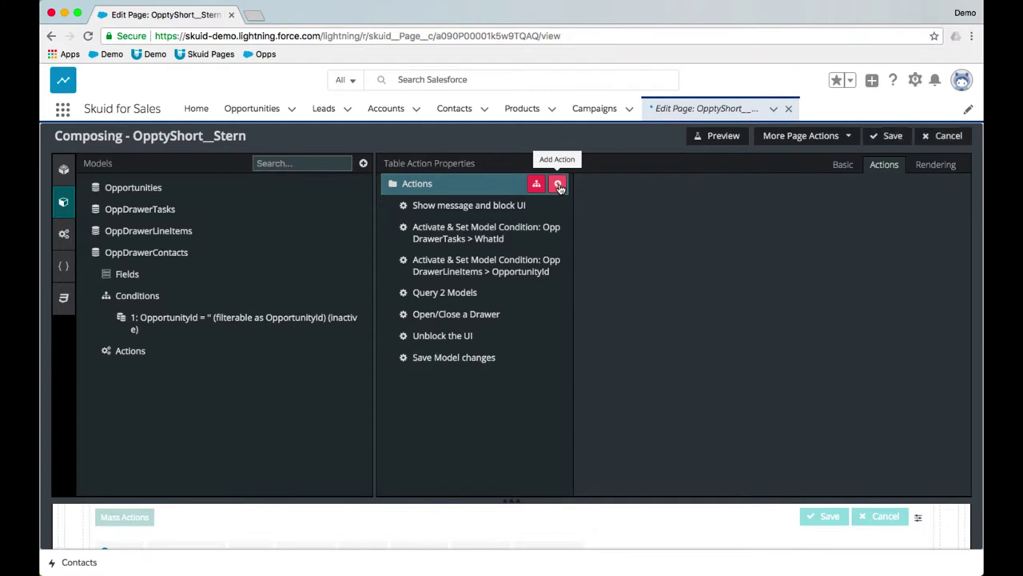
left_click_drag(450, 359, 455, 258)
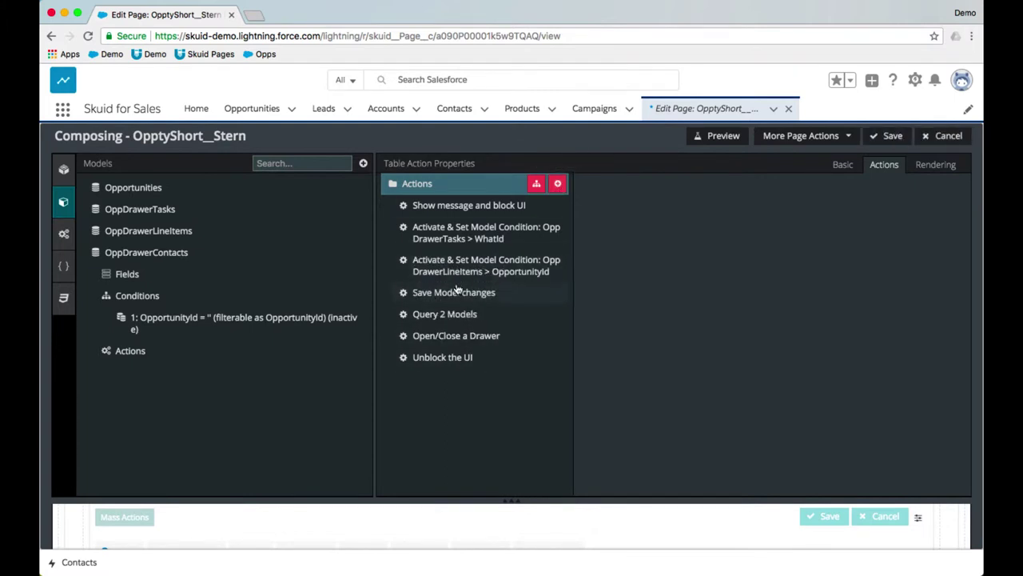
left_click(456, 293)
Step: Make the step Activate & Set value on OppDrawerContacts' OpportunityId condition
left_click(794, 192)
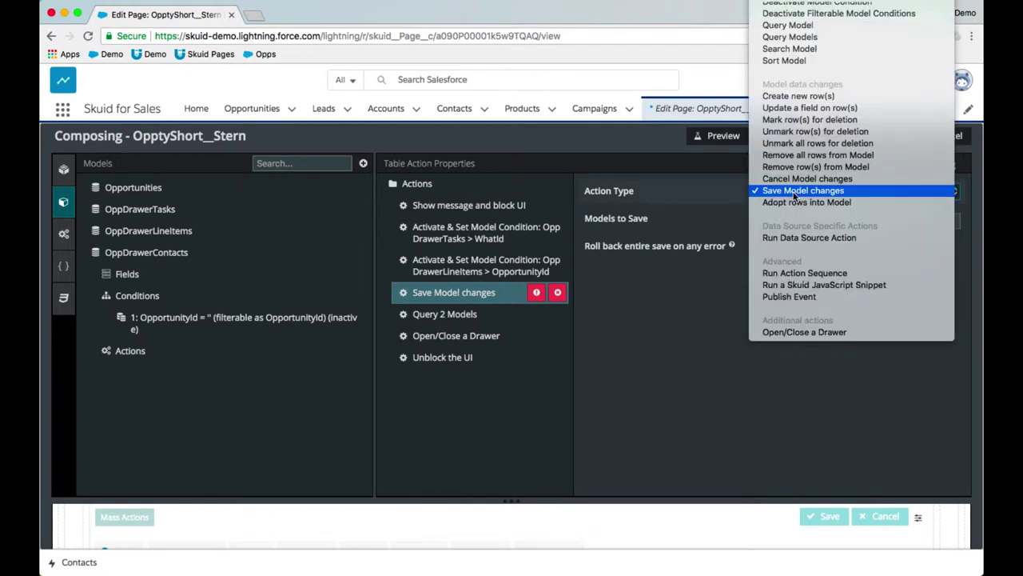
scroll(794, 196, "up", 2)
key("Return")
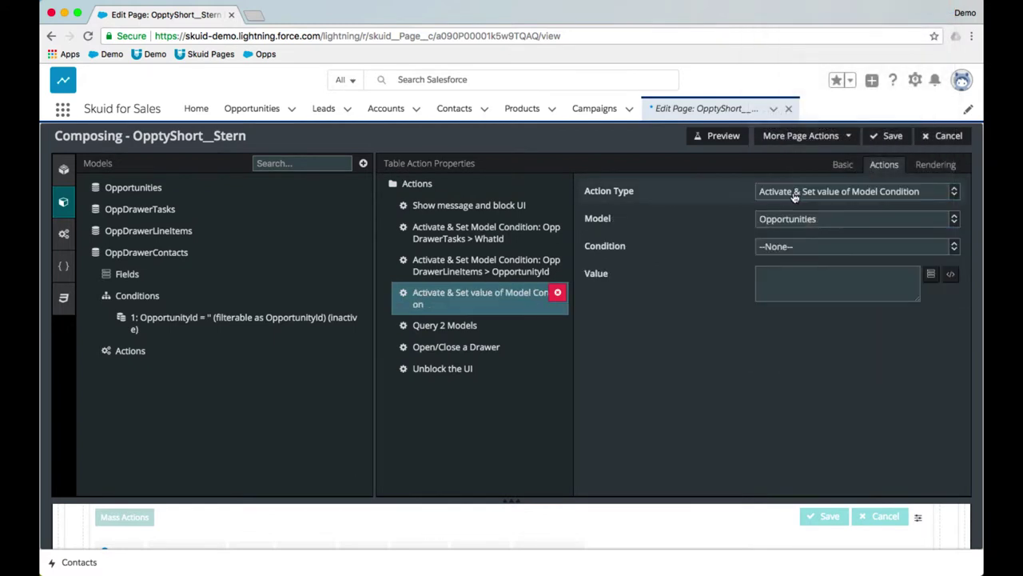
left_click(812, 218)
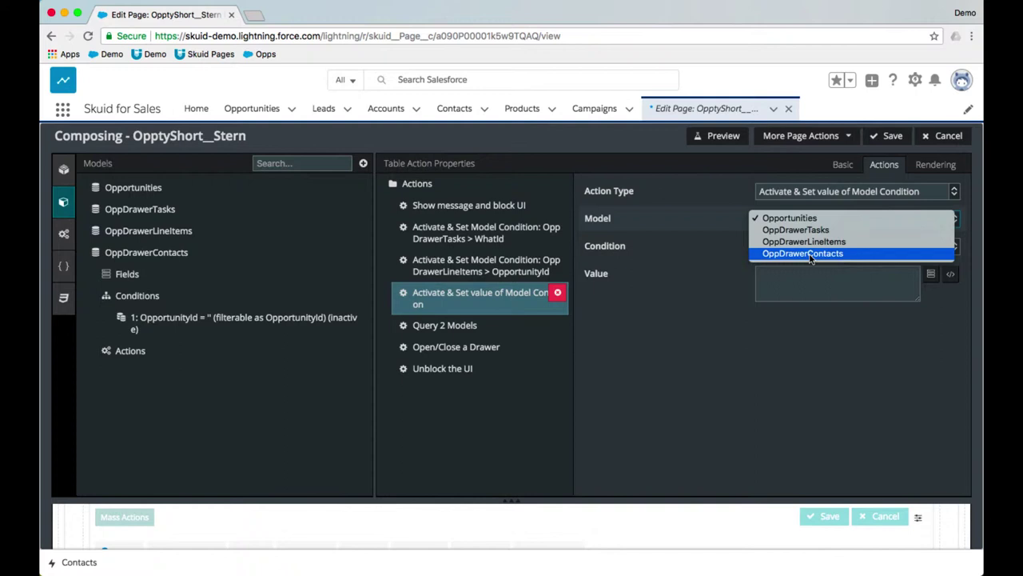
left_click(810, 254)
left_click(824, 247)
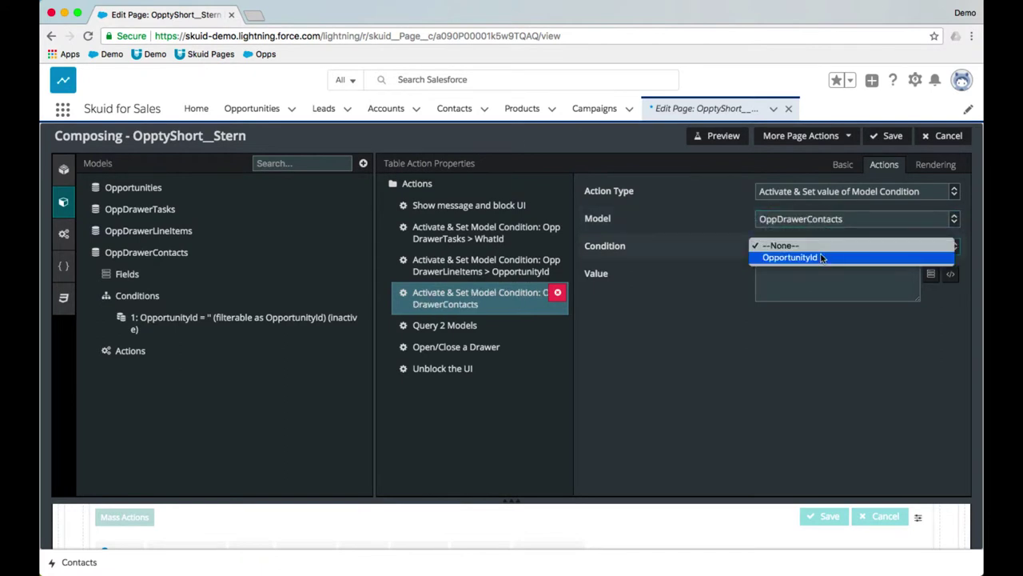
left_click(821, 256)
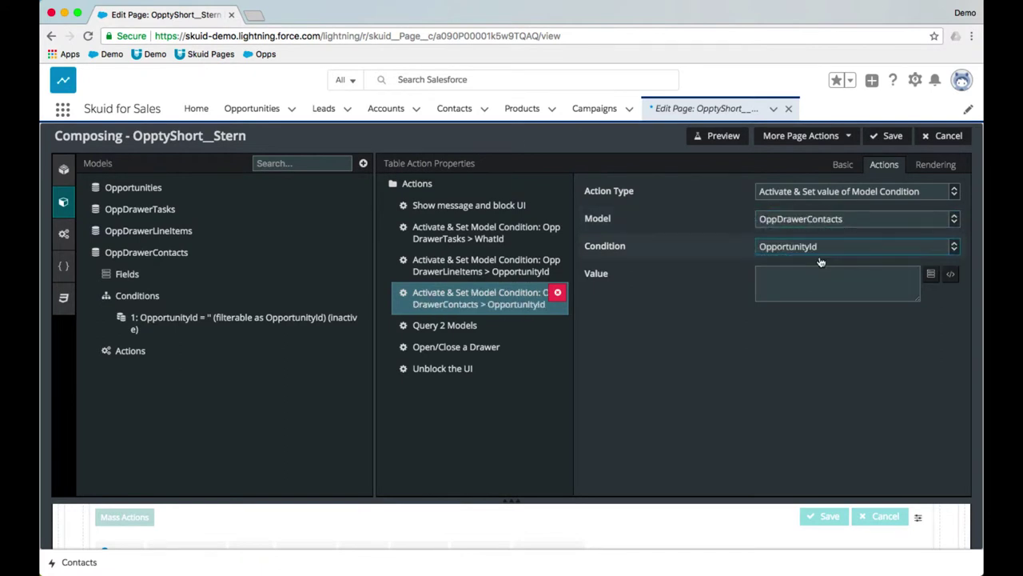
Step: Set the condition value to the Opportunity ID merge field {{Id}}
left_click(930, 275)
left_click(675, 216)
type("opp")
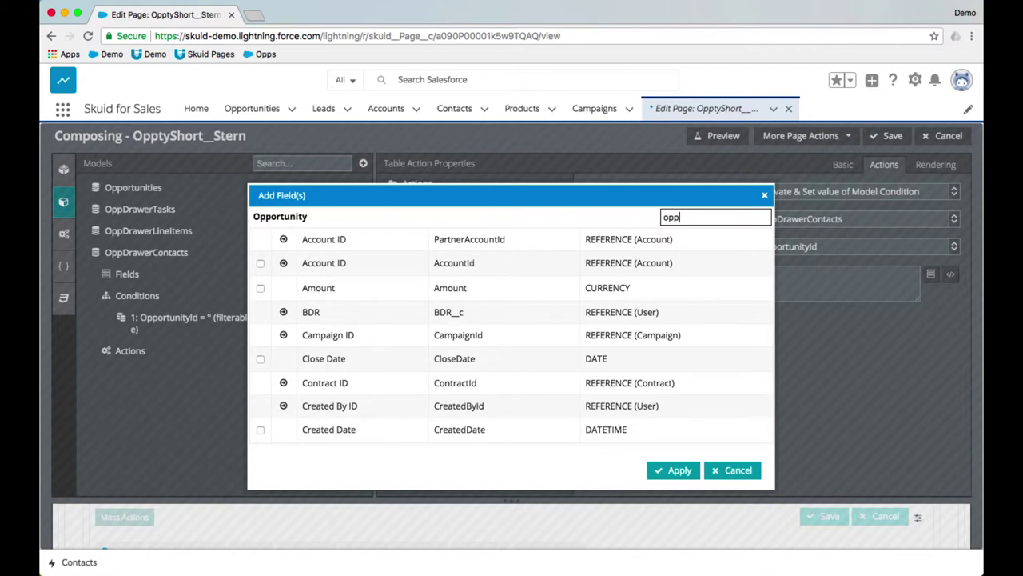
left_click(260, 240)
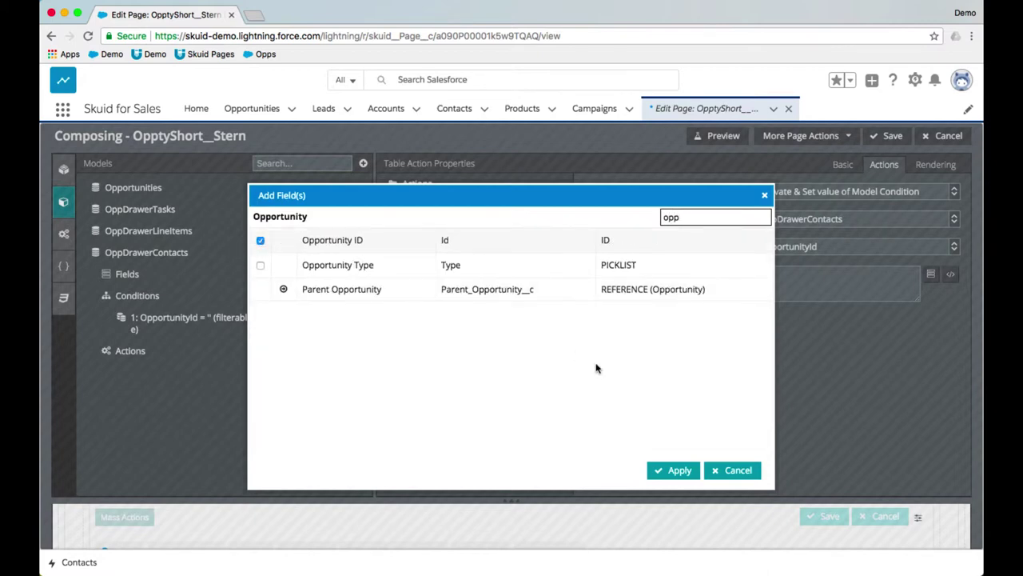
left_click(676, 471)
left_click_drag(786, 273, 745, 276)
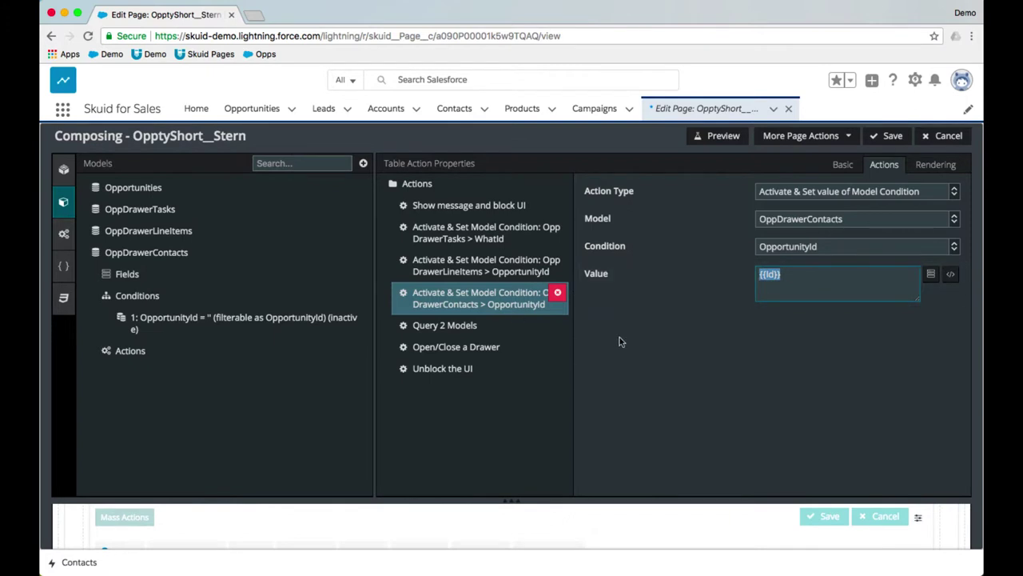
Step: Add OppDrawerContacts to the query step (Query 3 Models) and select the drawer's Tab Set
left_click(450, 326)
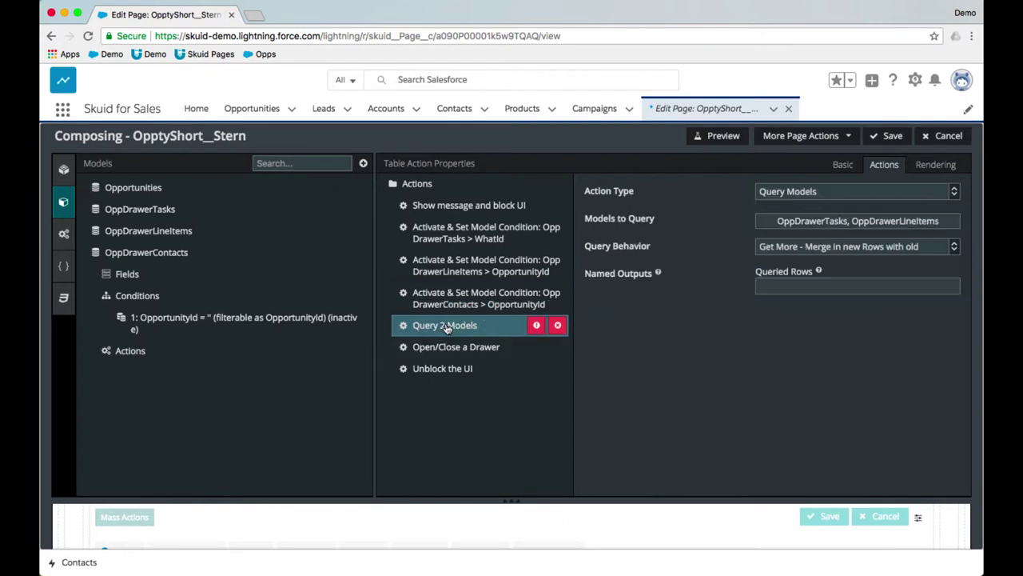
left_click(811, 226)
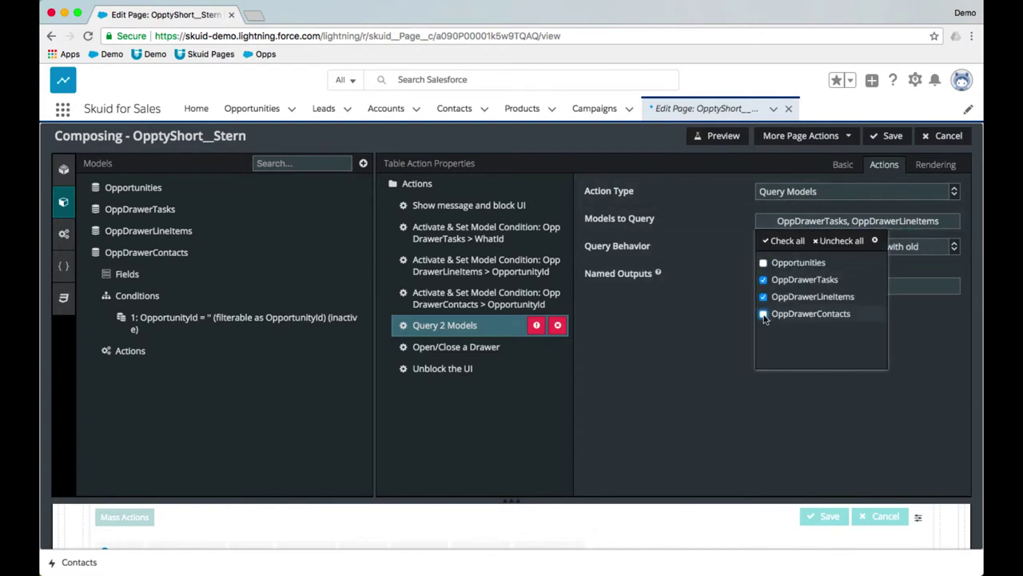
left_click(763, 315)
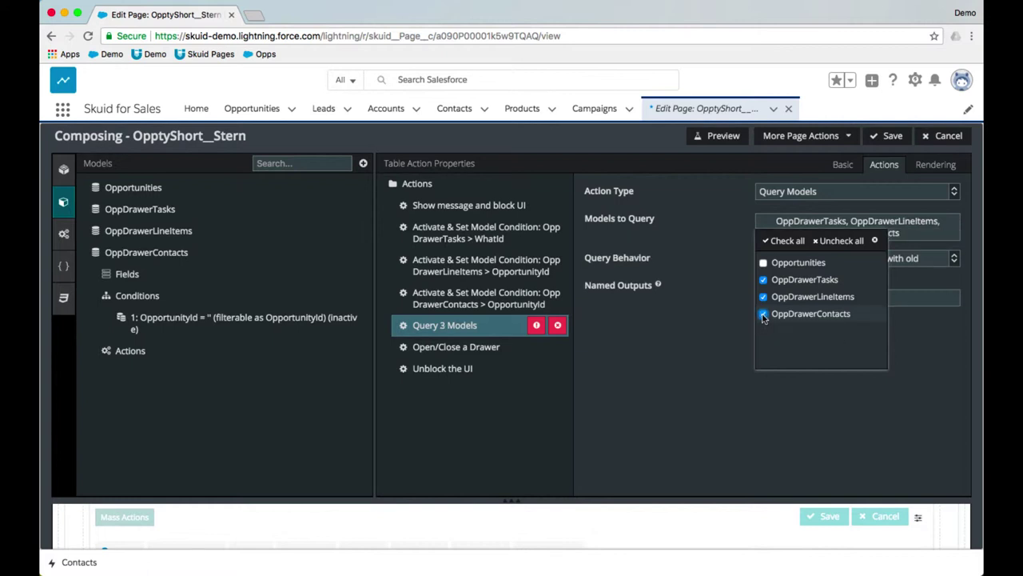
left_click(714, 352)
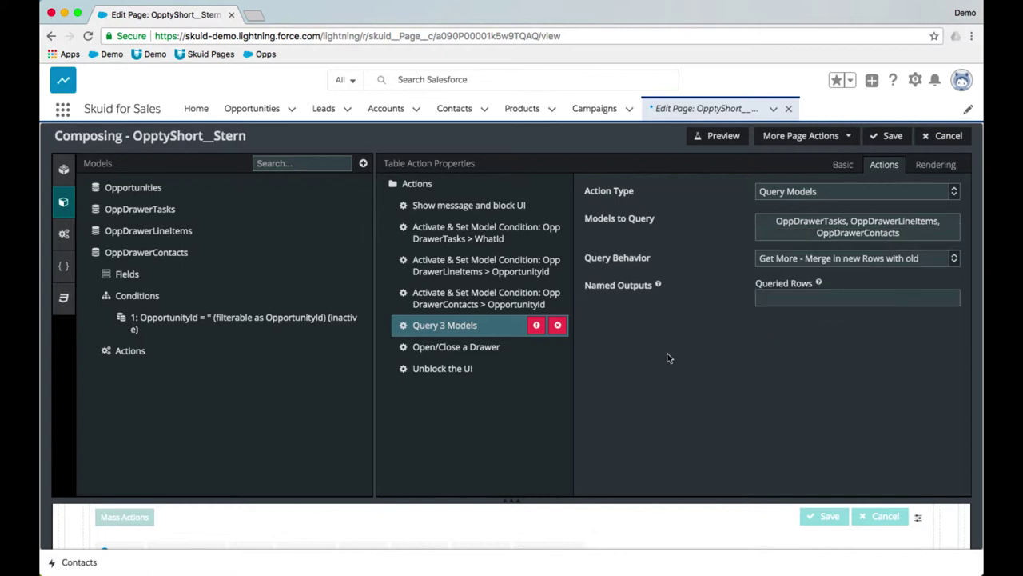
left_click(467, 347)
left_click(284, 367)
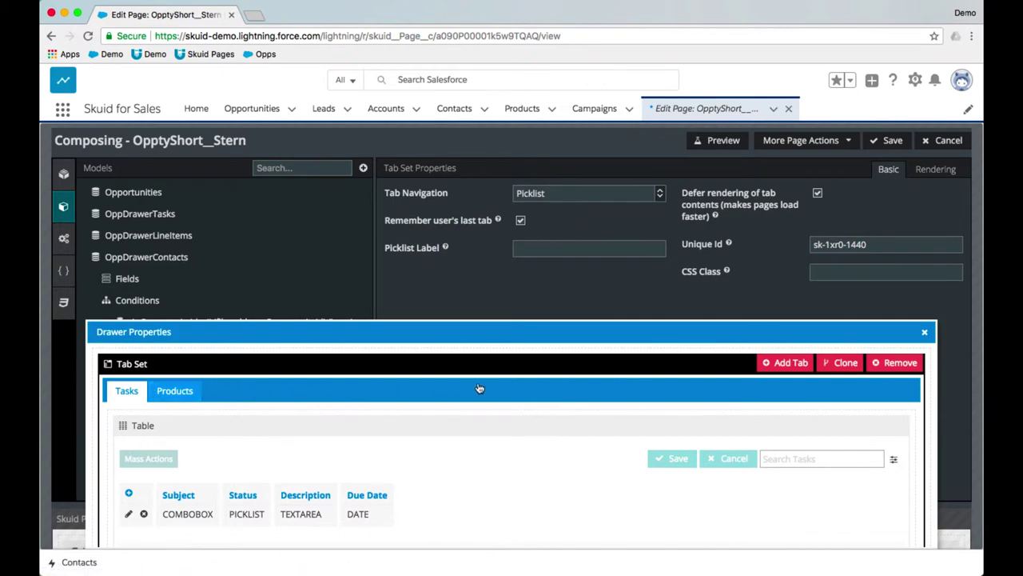
Step: Add a third tab to the drawer's tab set and label it Contacts
left_click(787, 363)
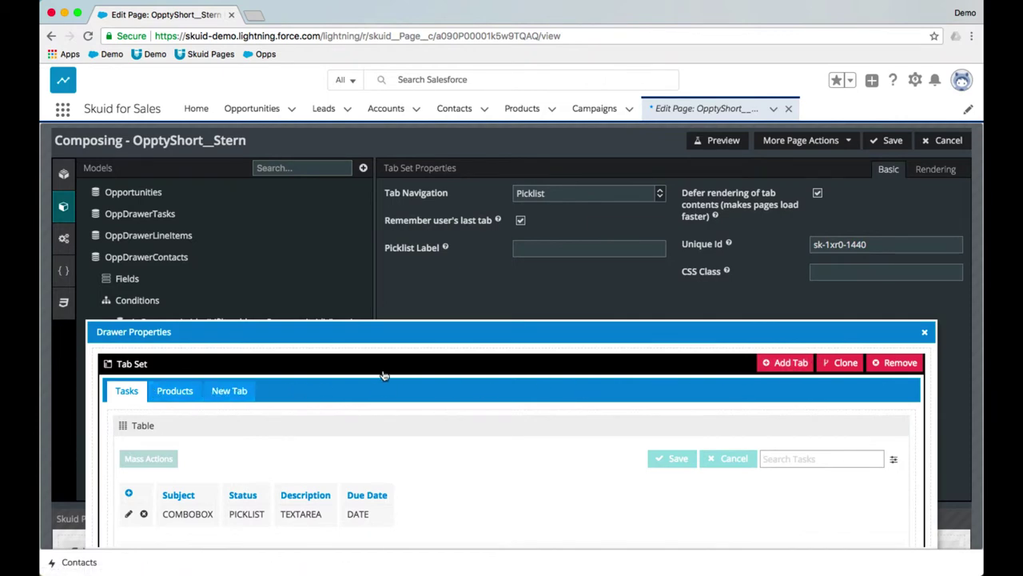
left_click(227, 392)
double_click(576, 194)
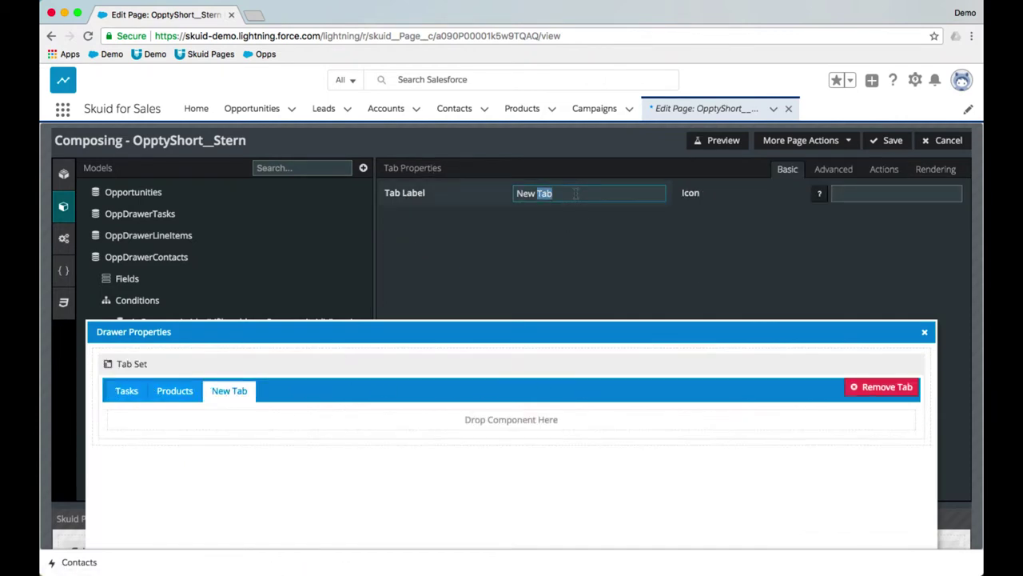
triple_click(575, 194)
type("Contacts")
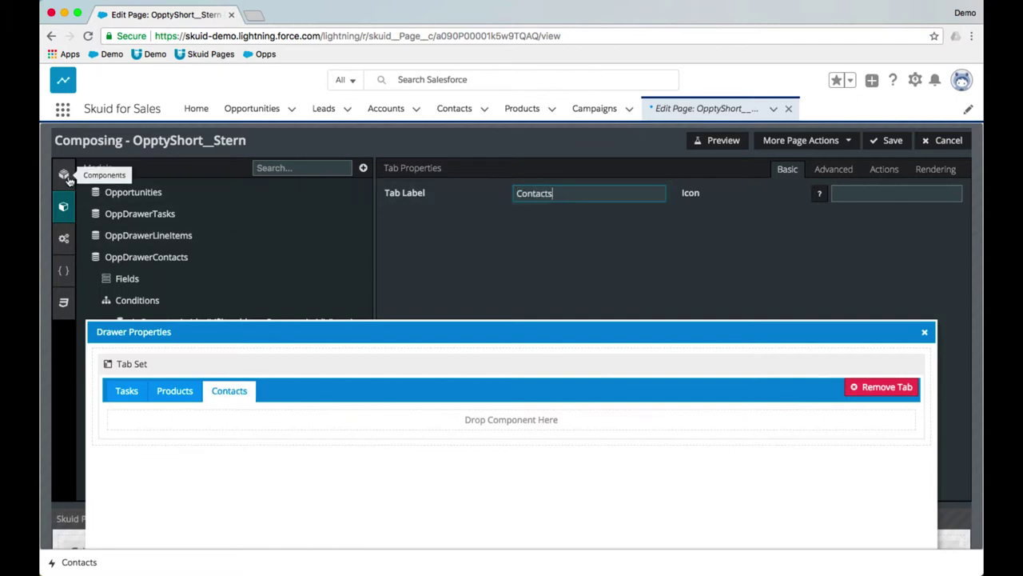
left_click(64, 174)
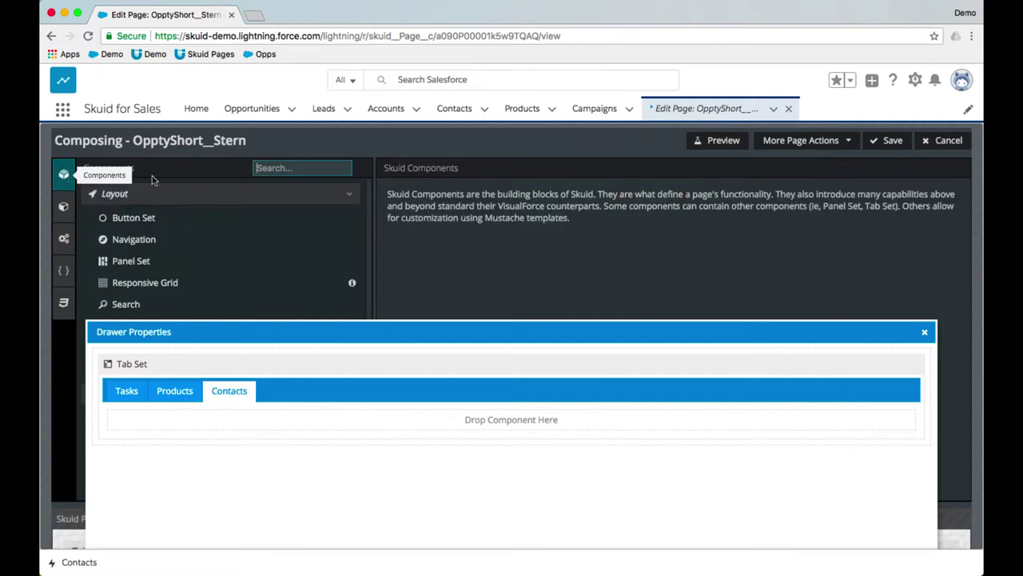
Step: Place a Table in the Contacts tab with Contact ID, Role and Primary columns
type("tab")
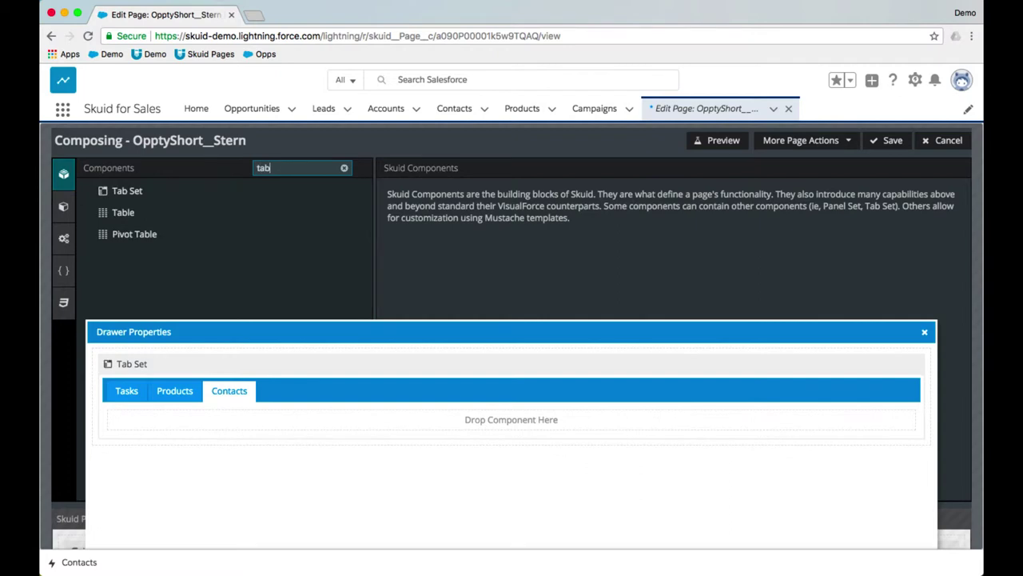
left_click_drag(134, 214, 235, 418)
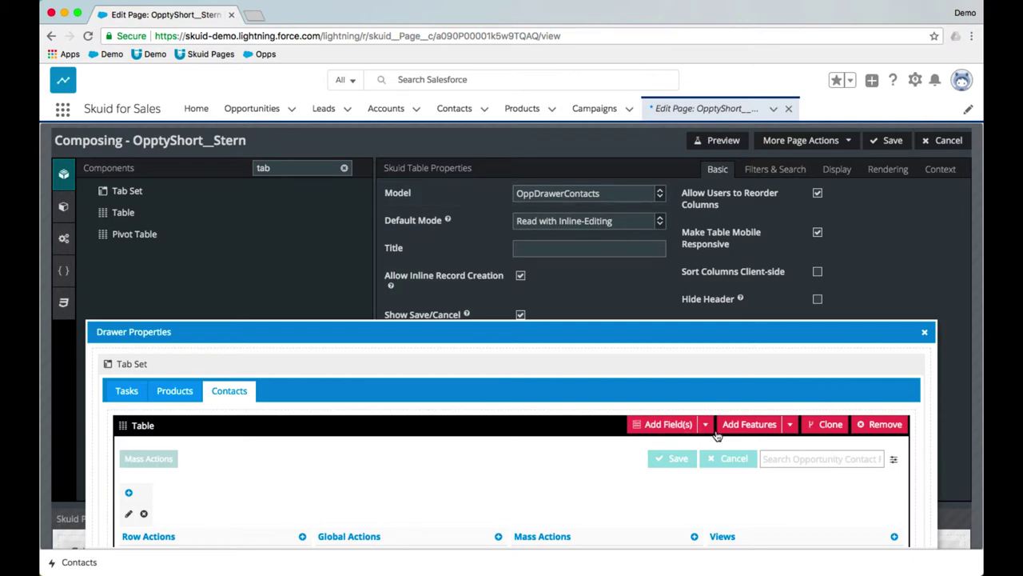
left_click(652, 426)
left_click(668, 445)
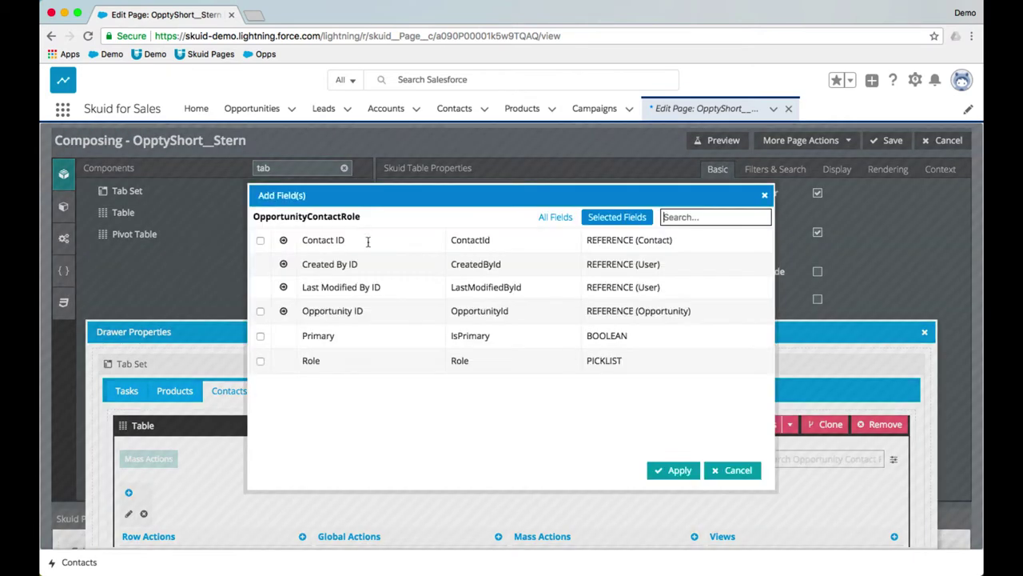
left_click(260, 241)
left_click(260, 336)
left_click(260, 362)
left_click(676, 471)
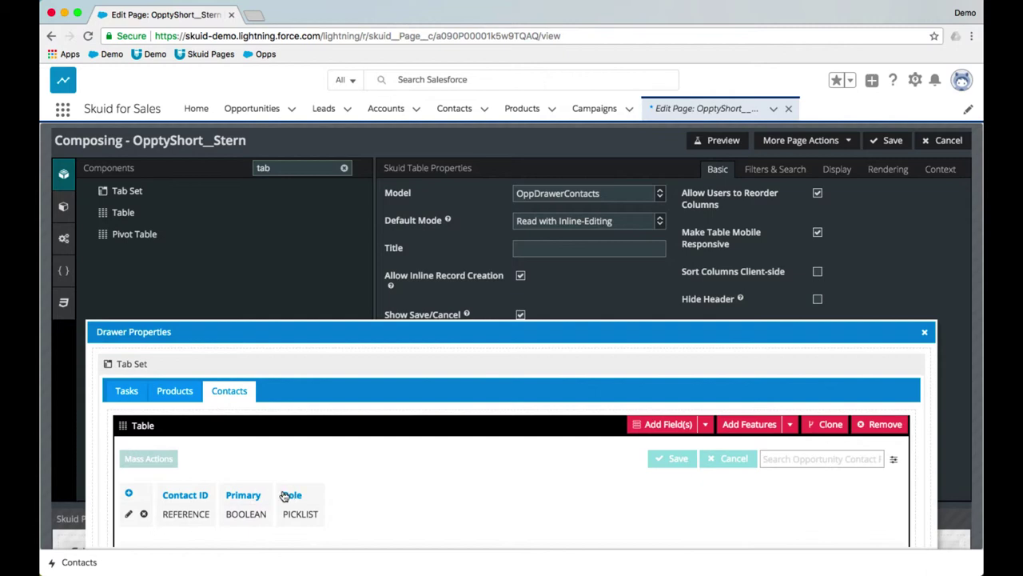
left_click_drag(248, 495, 296, 496)
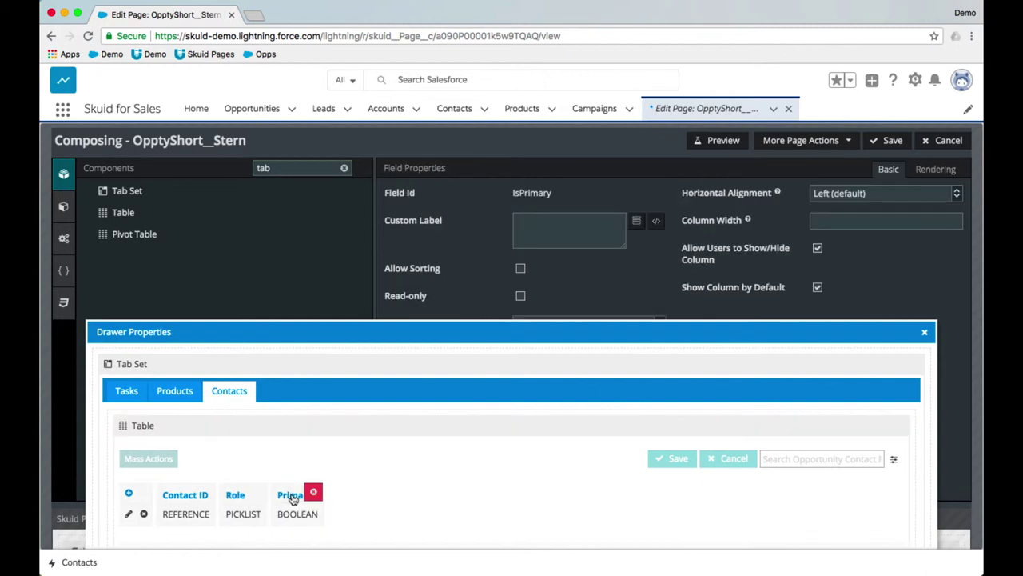
Step: Relabel the Contact ID column 'Name' and save the page
left_click(189, 497)
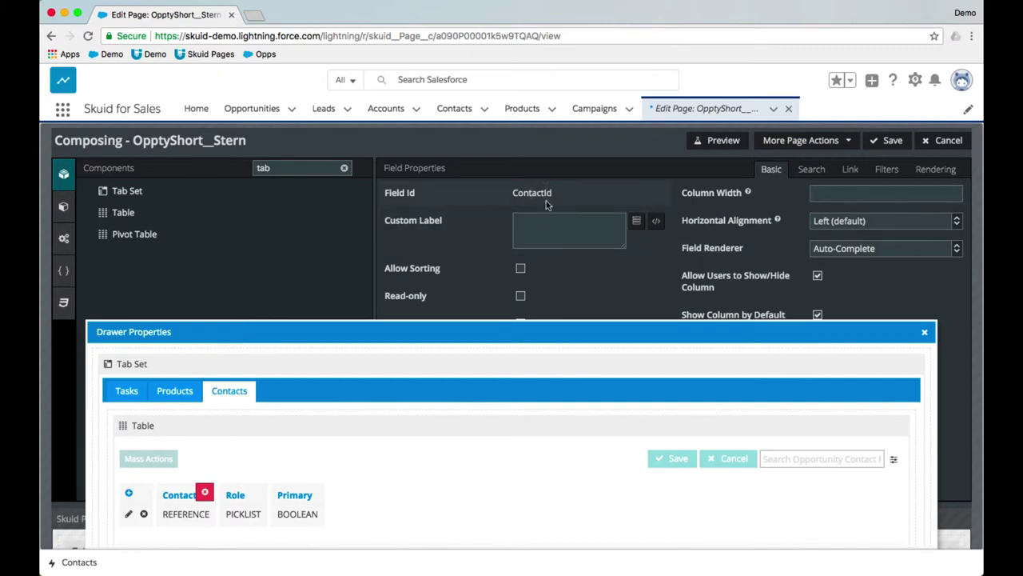
left_click(535, 228)
type("Name")
left_click(896, 141)
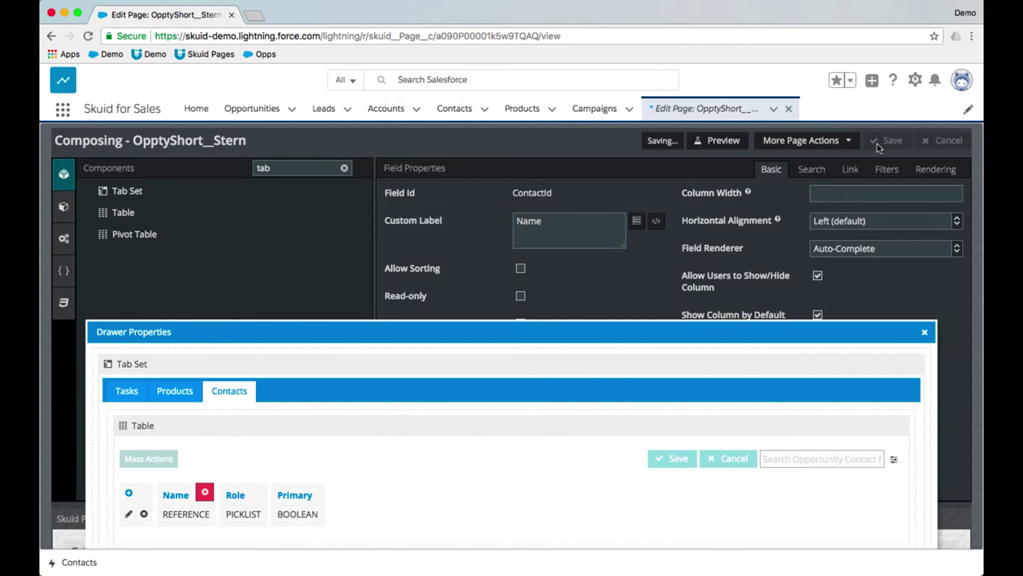
Step: Give the Contacts table a context condition on Opportunity ID and save
left_click(436, 425)
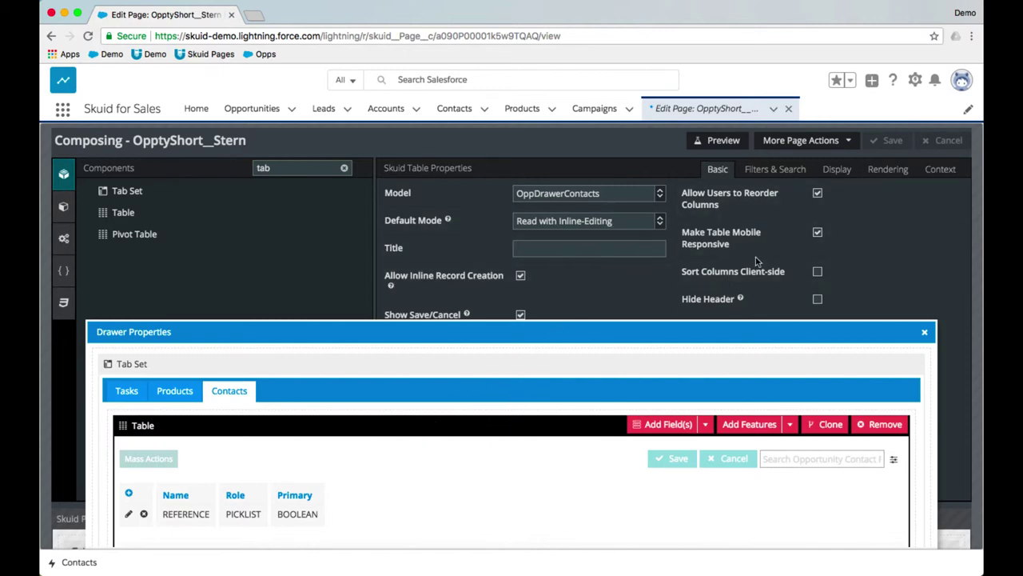
left_click(941, 170)
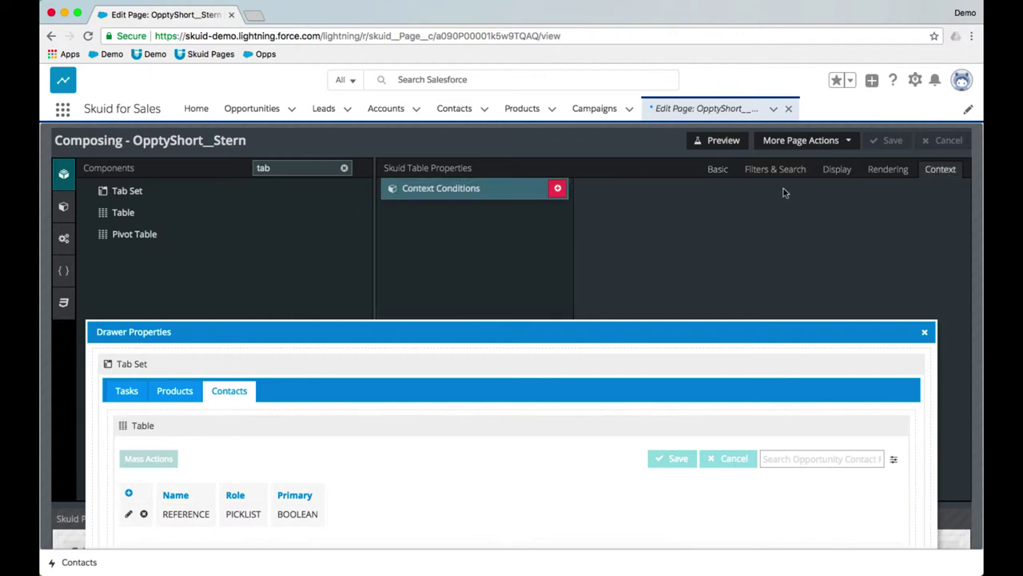
left_click(557, 188)
left_click(516, 209)
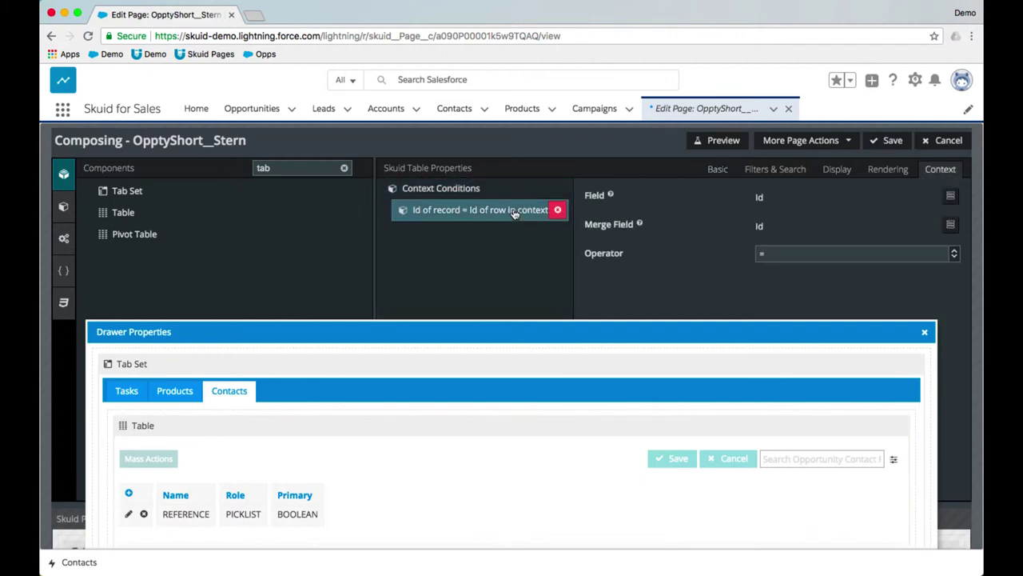
left_click(951, 195)
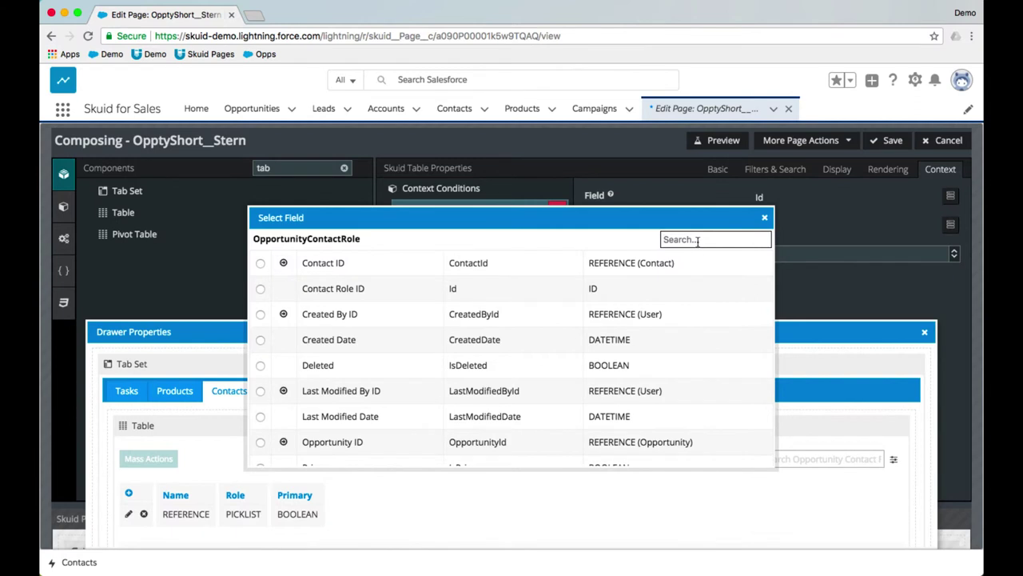
type("opp")
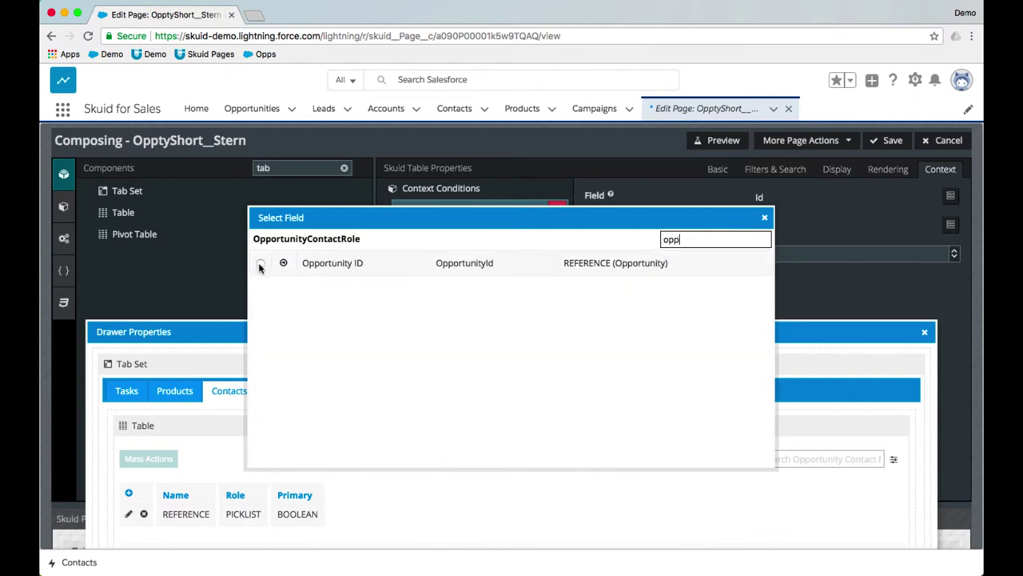
left_click(260, 263)
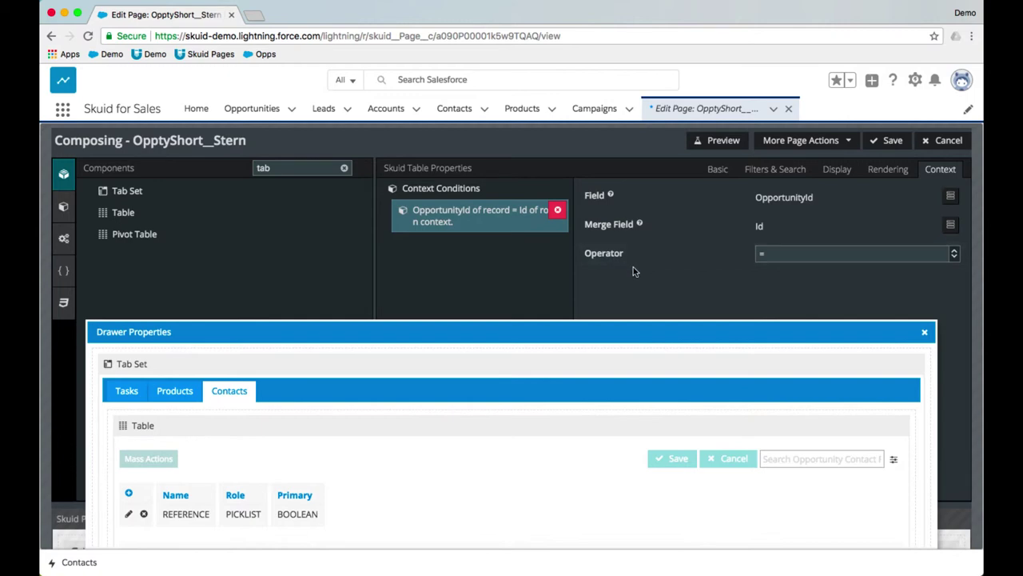
left_click(876, 143)
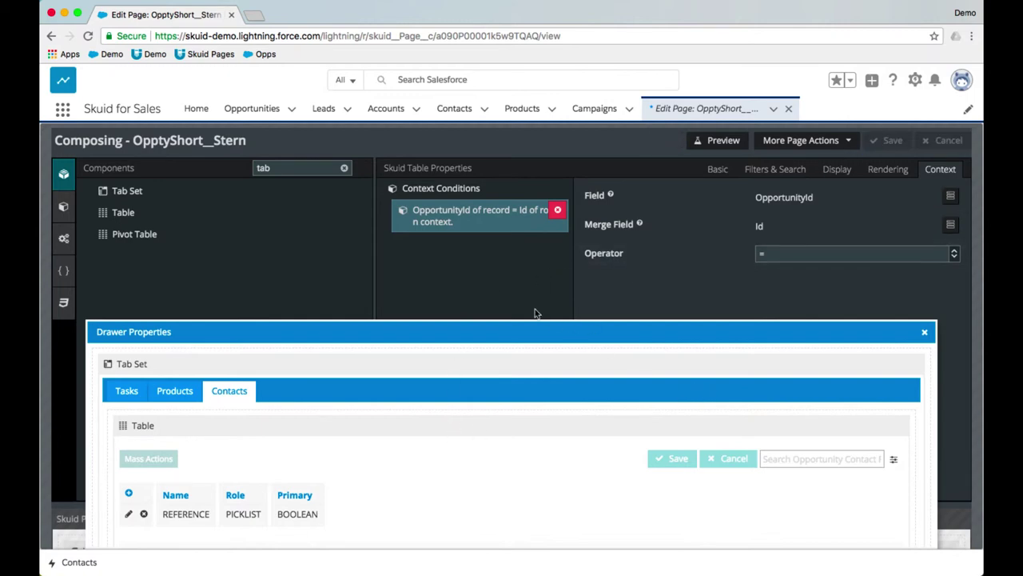
Step: Preview the page and show Acme - XXXX's Contacts tab in its detail drawer
left_click(721, 144)
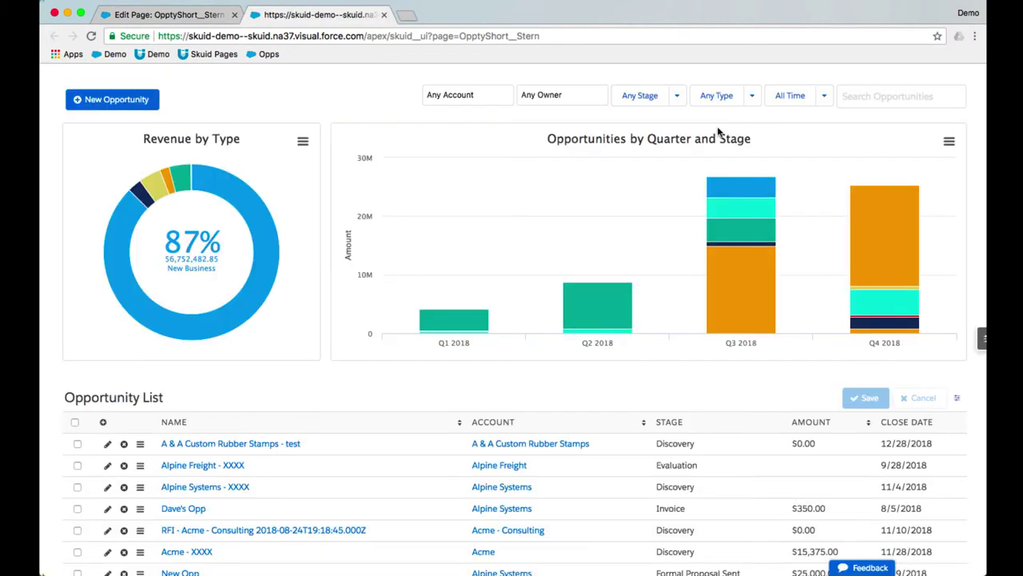
scroll(320, 280, "down", 3)
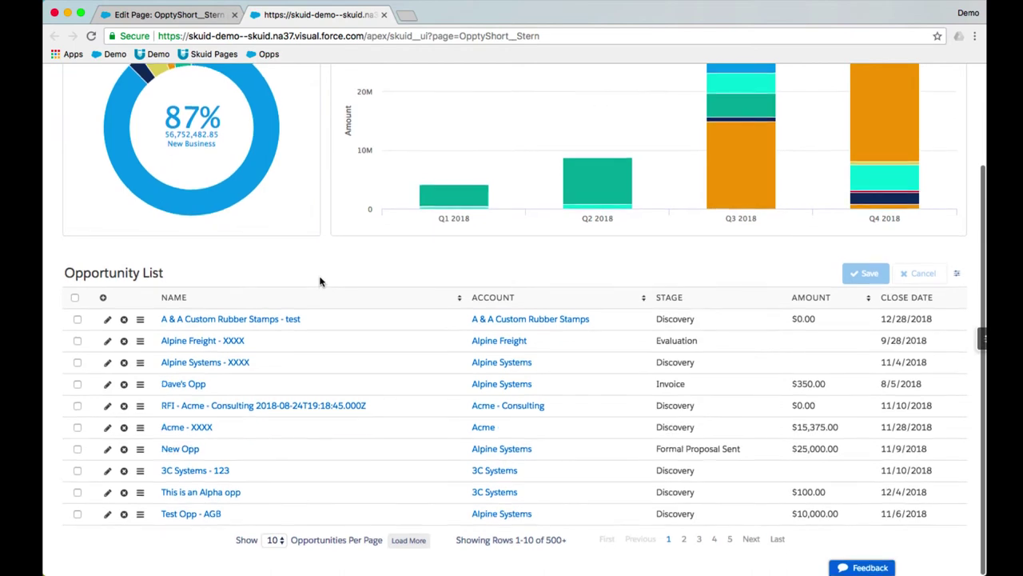
left_click(140, 429)
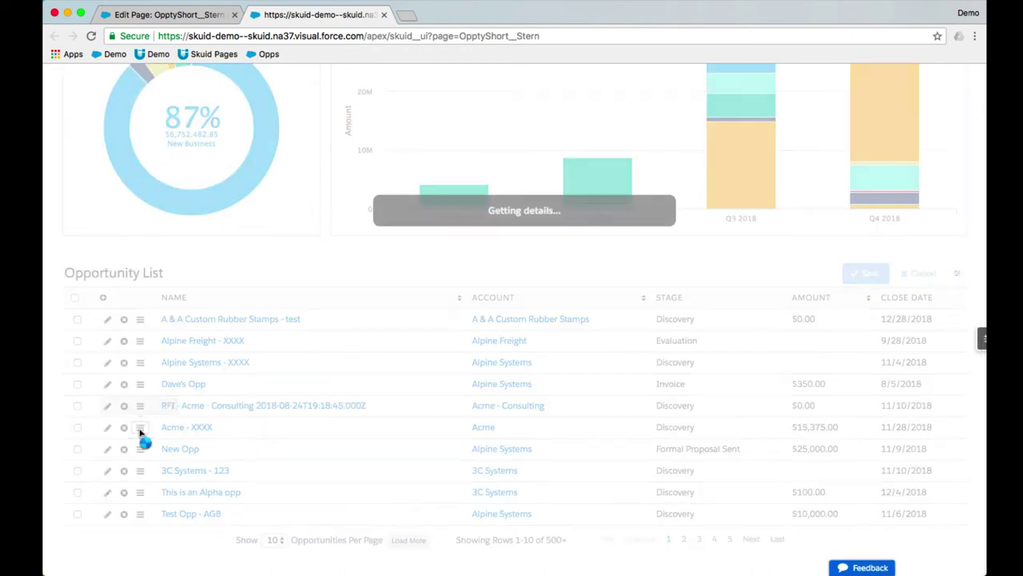
scroll(214, 419, "down", 2)
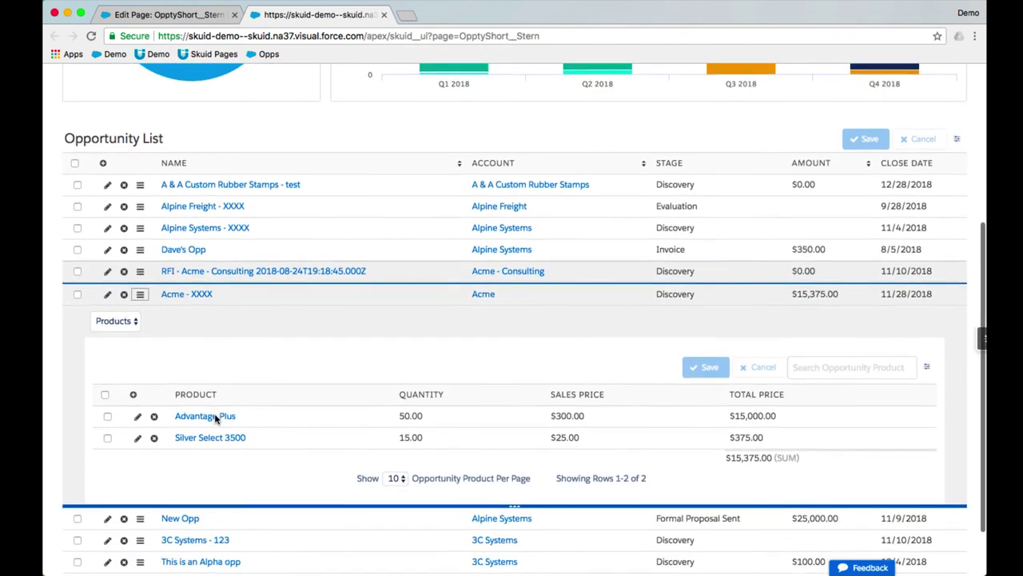
left_click(136, 318)
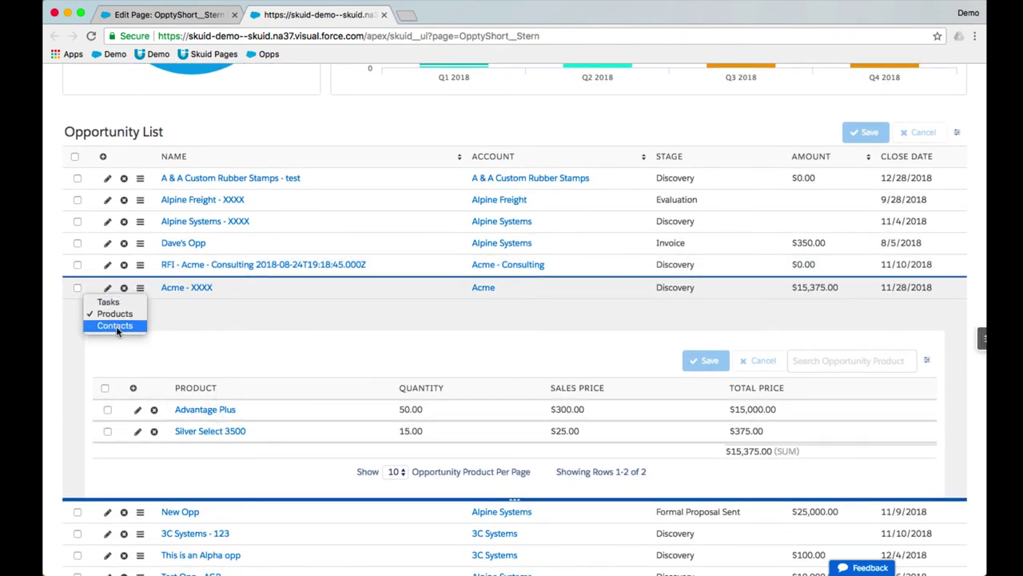
left_click(113, 326)
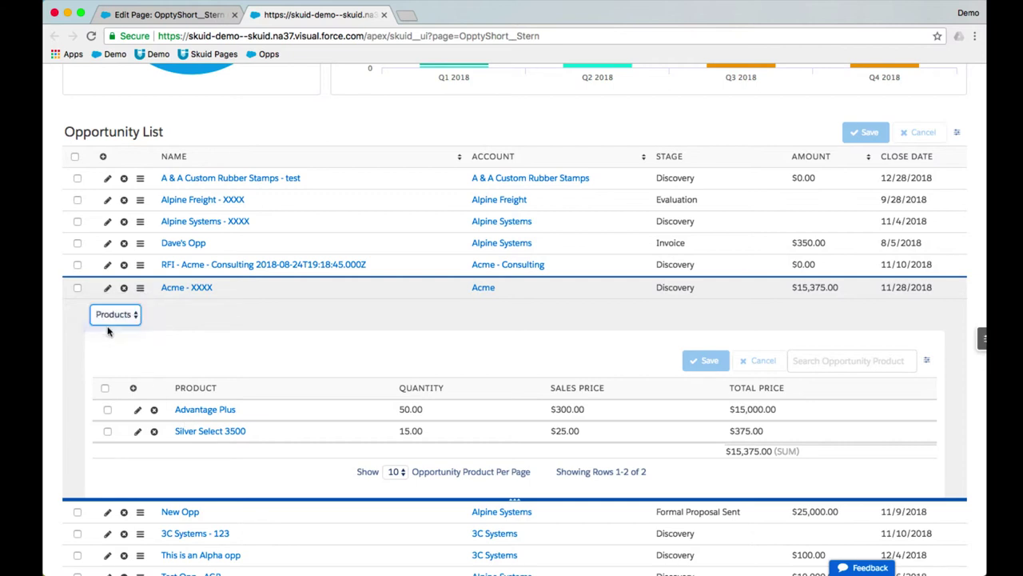
Step: Add a contact with the Decision Maker role and save it
left_click(133, 390)
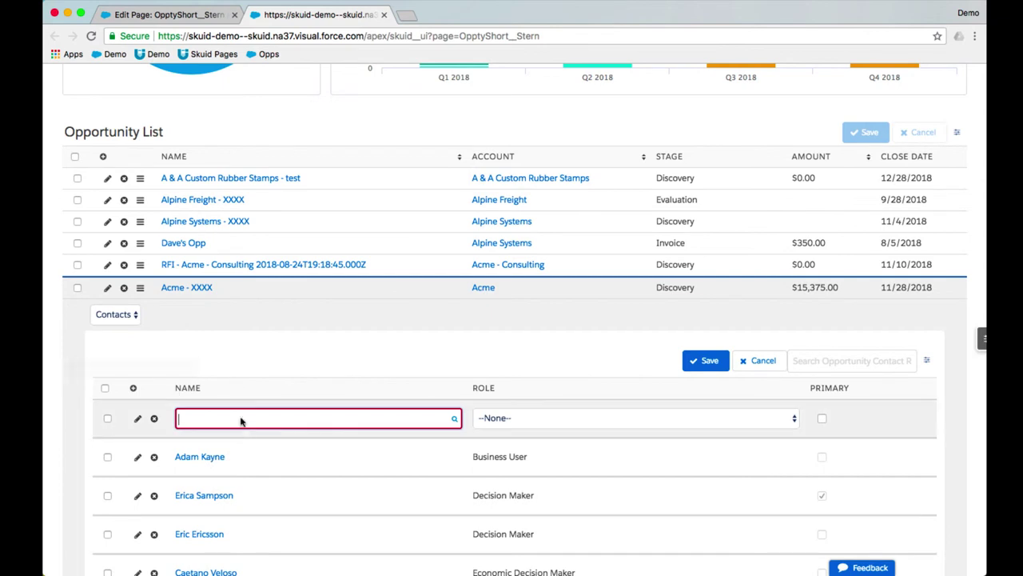
type("ad Alsaqri")
left_click(251, 436)
left_click(626, 419)
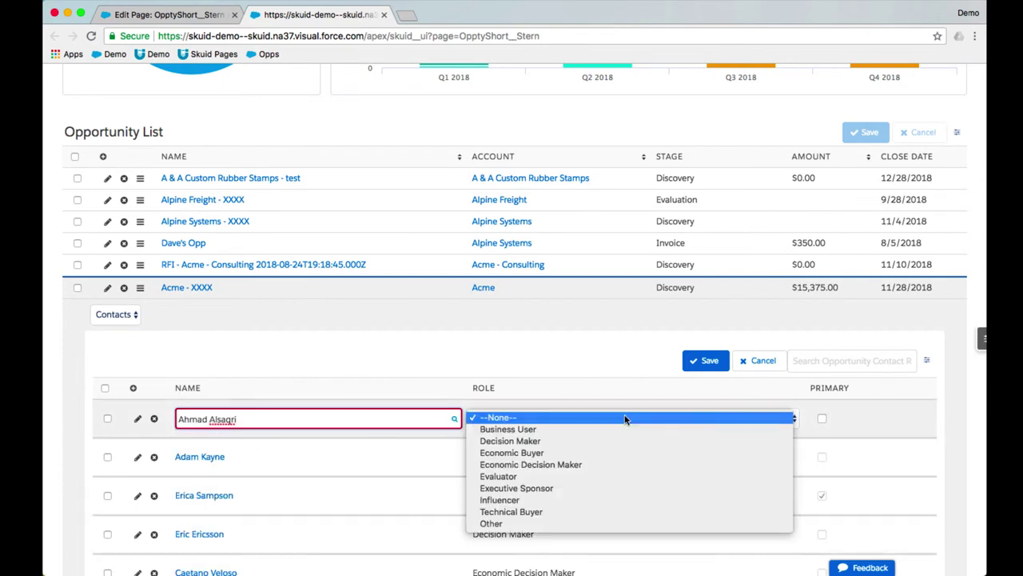
left_click(587, 440)
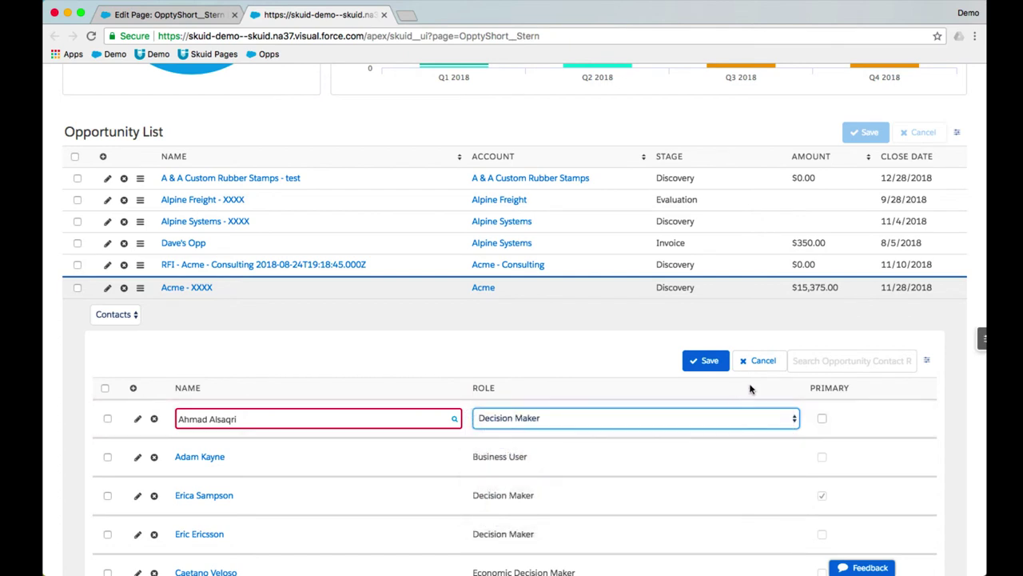
left_click(708, 363)
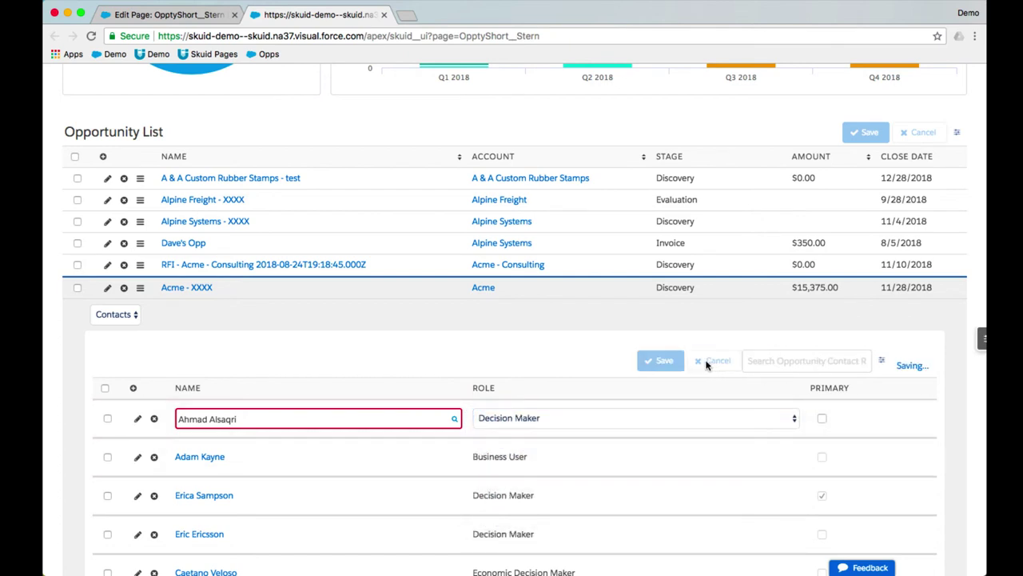
Step: In the Acme - XXXX drawer, view Products, add a blank product row, then return to Tasks
left_click(131, 316)
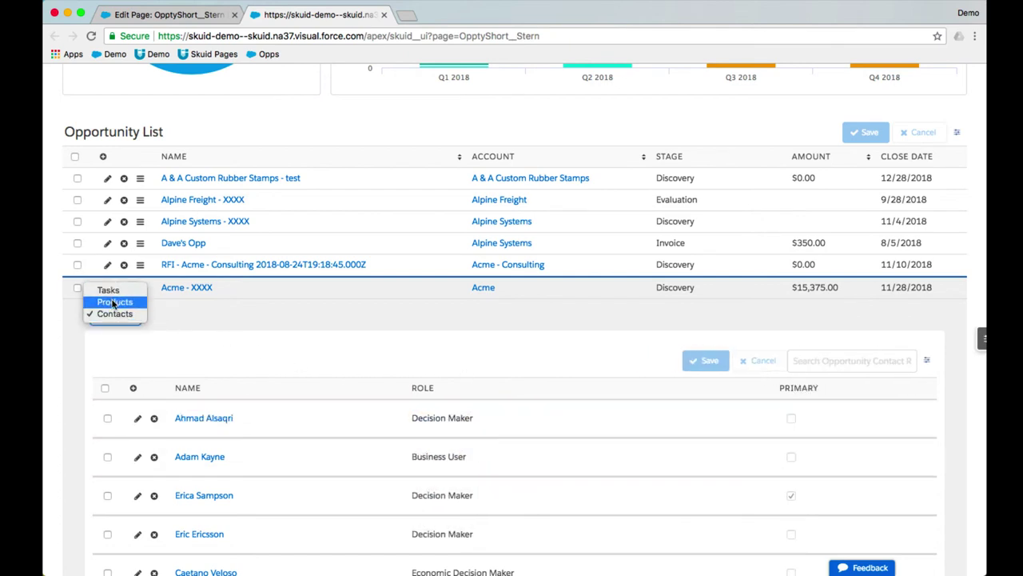
left_click(113, 303)
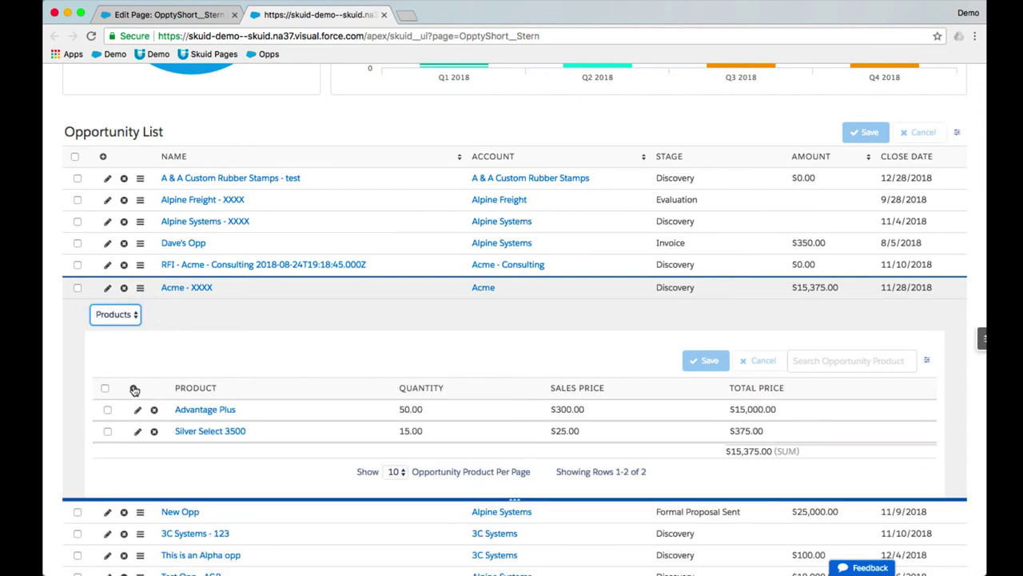
left_click(135, 390)
left_click(129, 316)
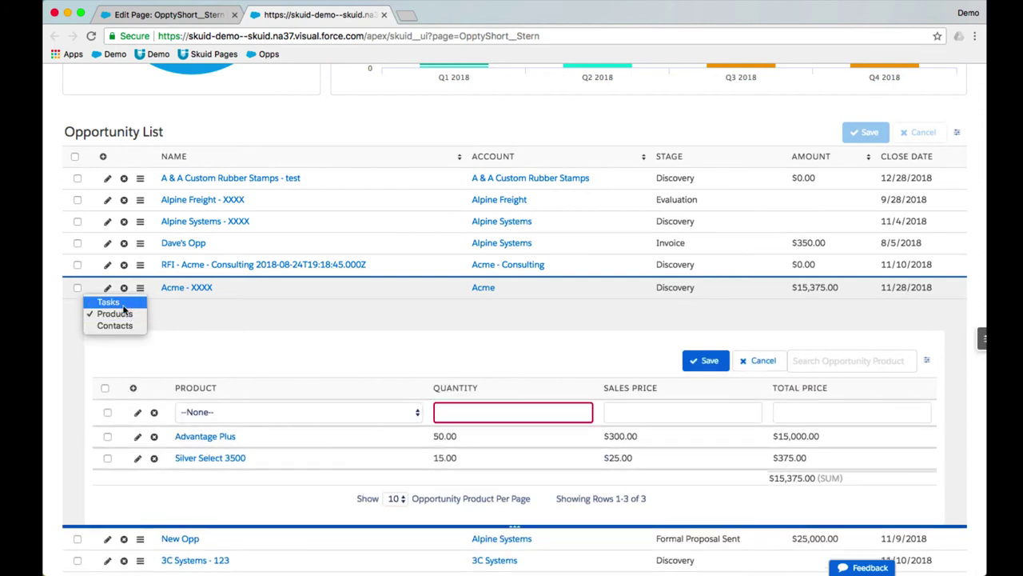
left_click(122, 303)
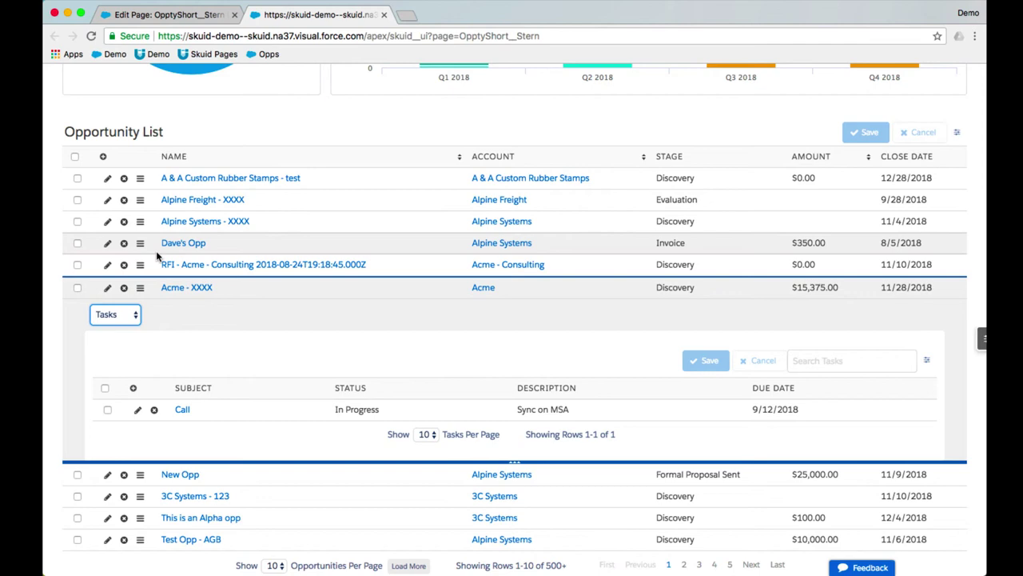
Step: Open Dave's Opp's detail drawer and show its Contacts tab
left_click(140, 243)
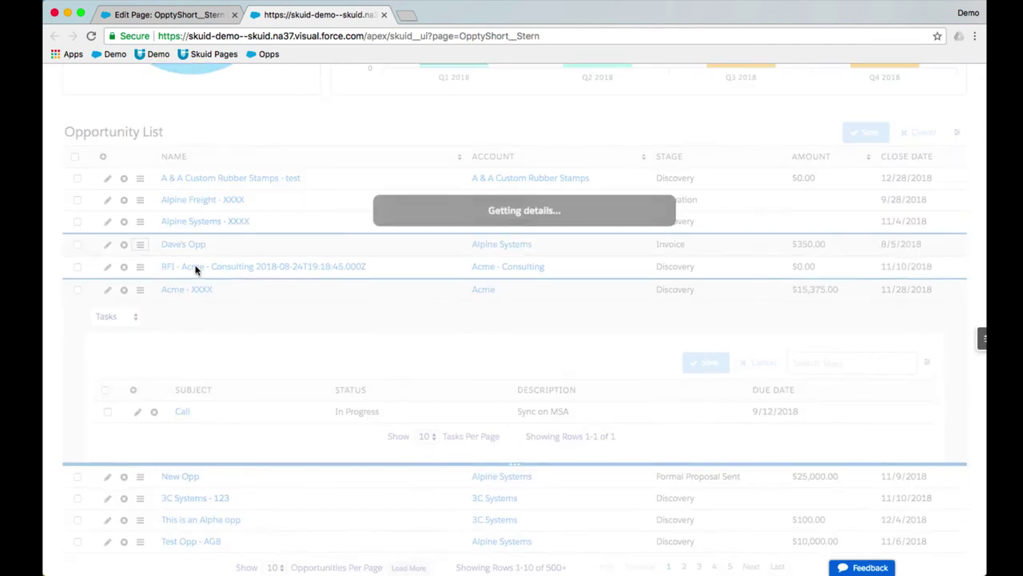
scroll(250, 325, "down", 3)
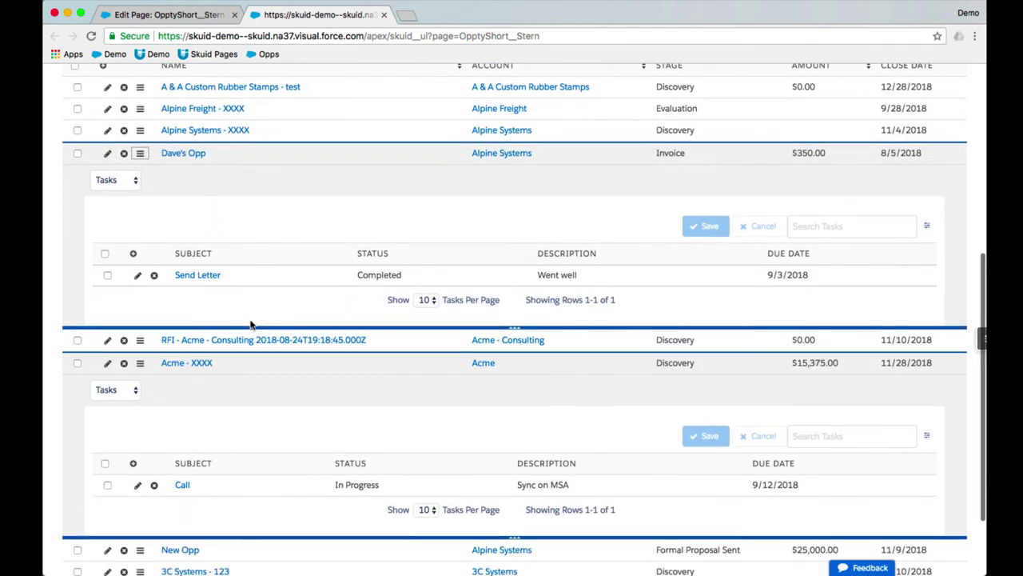
left_click(132, 142)
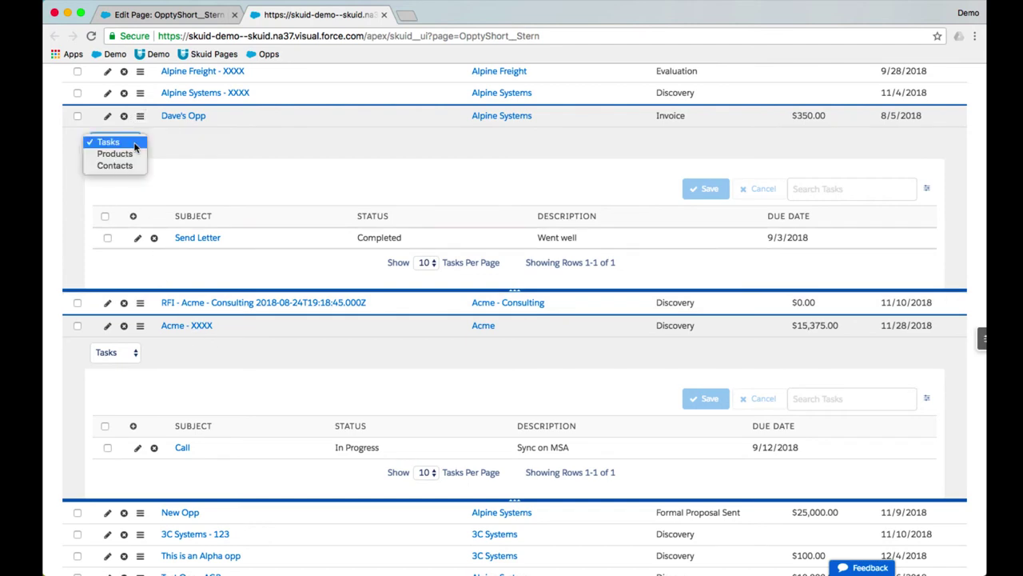
left_click(129, 165)
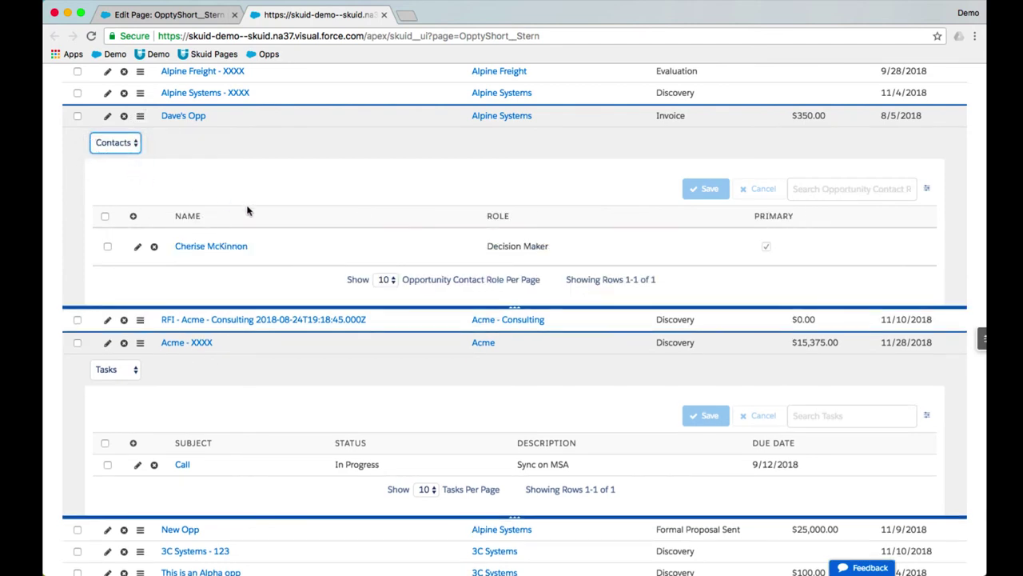